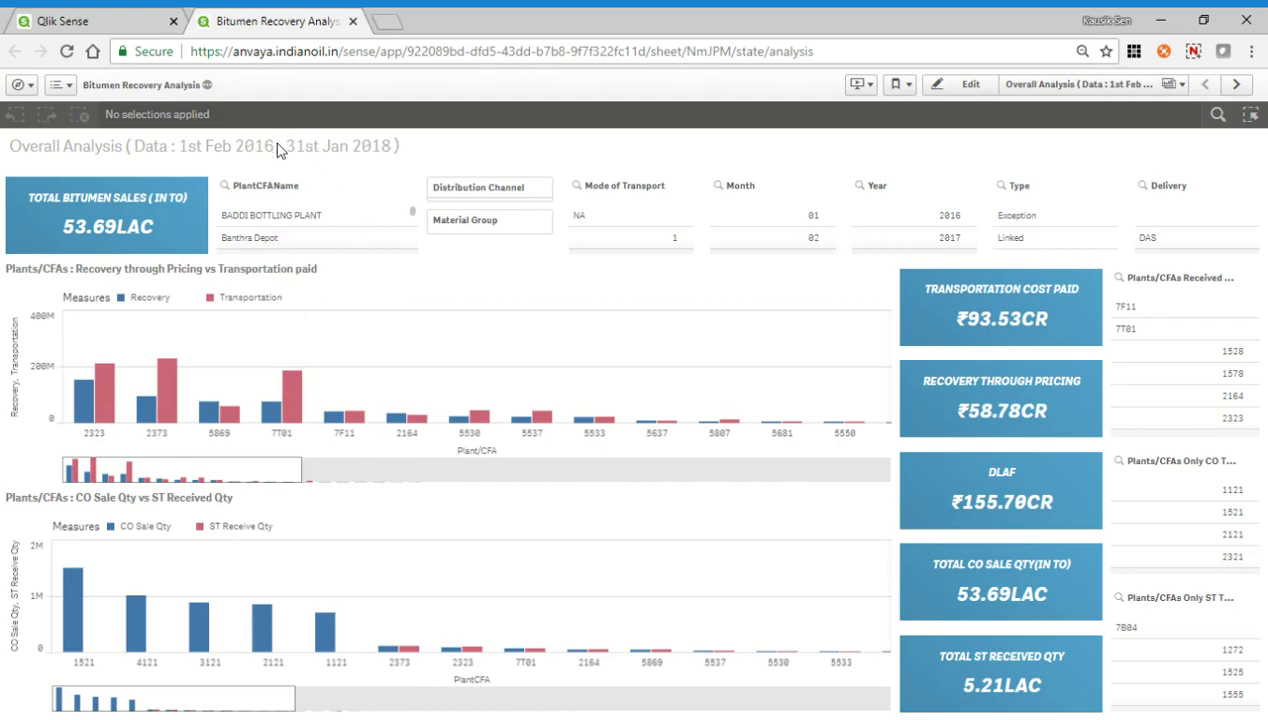
- Select every plant in the Plants/CFAs Only CO list
mouse_move(100, 201)
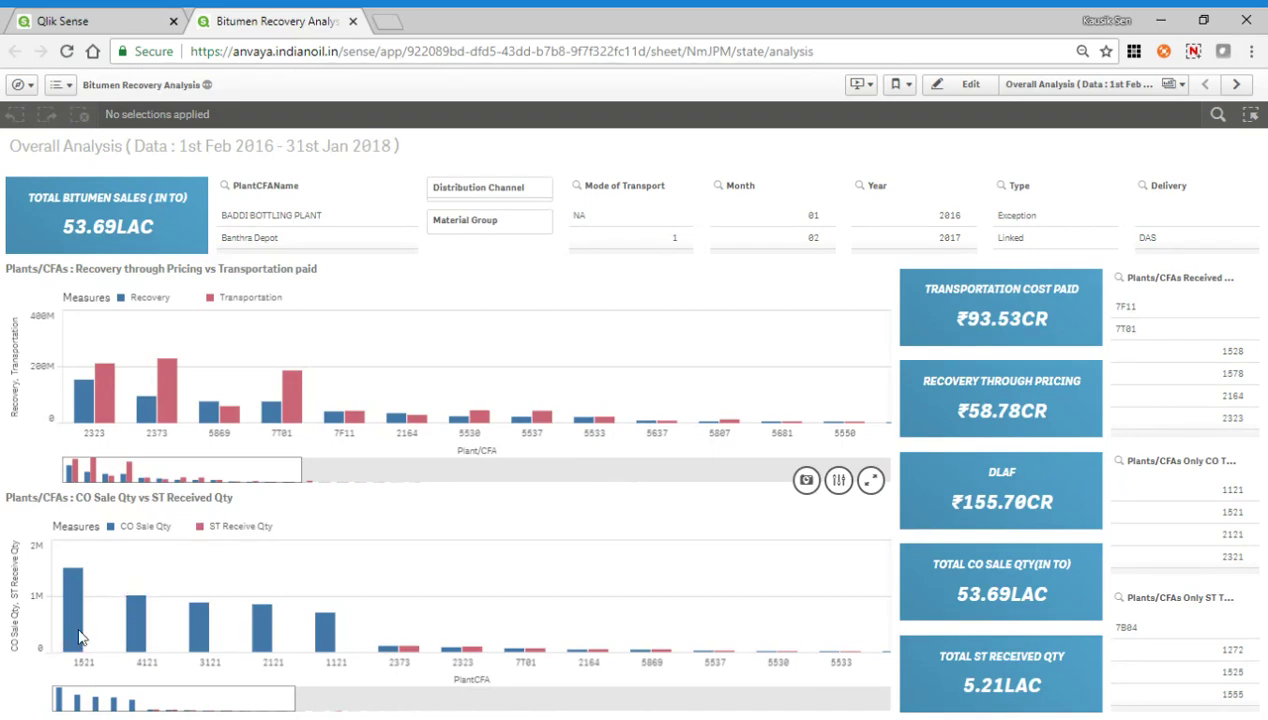
mouse_move(80, 637)
mouse_move(71, 612)
mouse_move(400, 650)
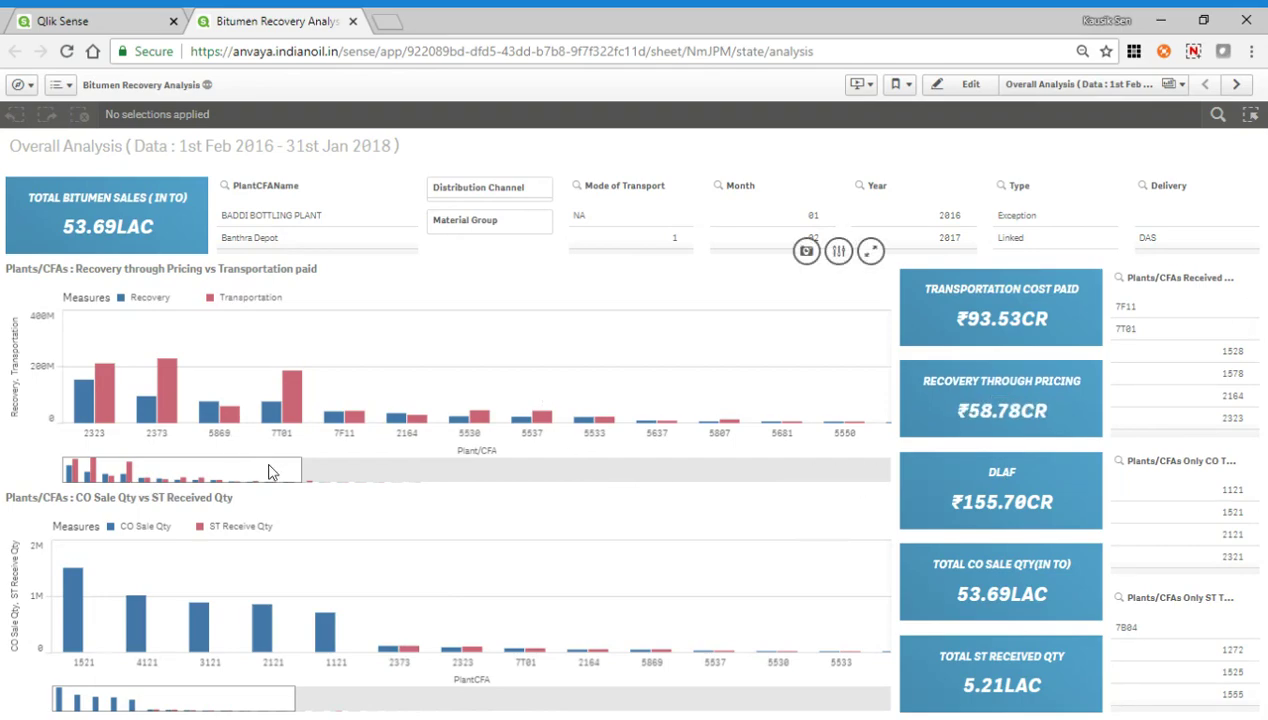
scroll(270, 472, "down", 3)
scroll(270, 472, "up", 3)
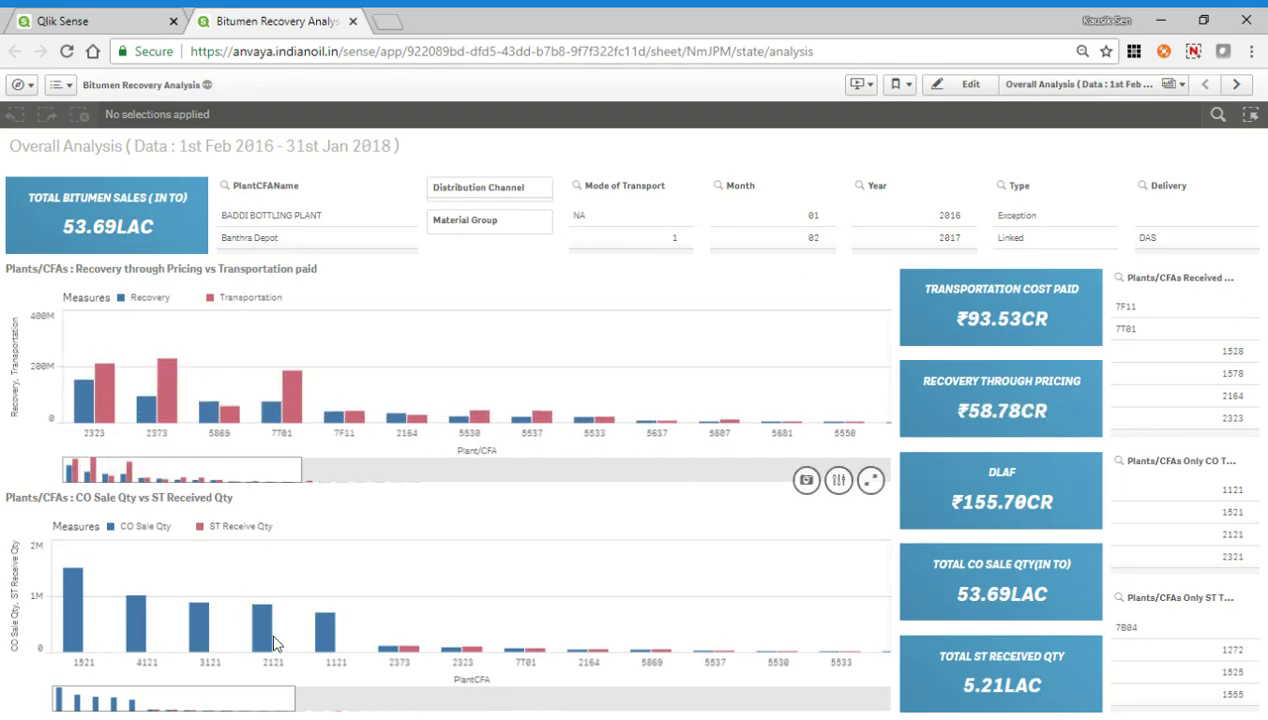
scroll(276, 645, "down", 3)
scroll(276, 645, "up", 3)
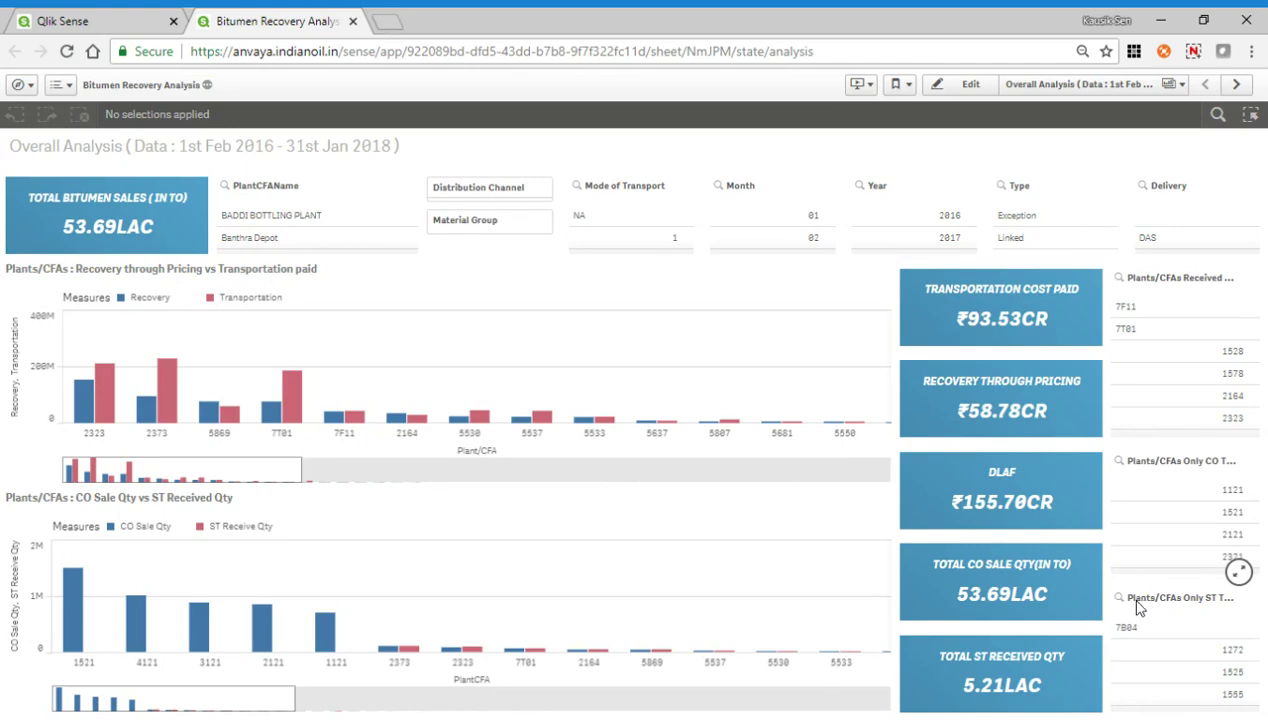
left_click(1121, 463)
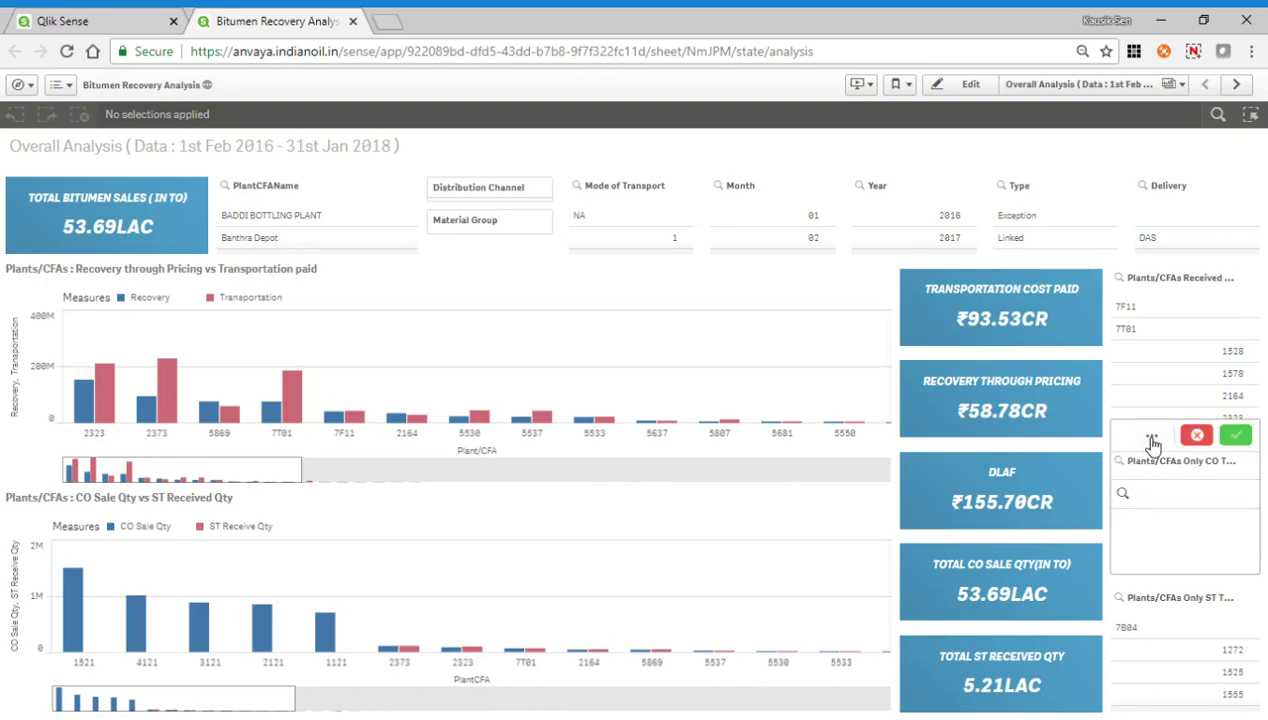
left_click(1151, 435)
left_click(1158, 493)
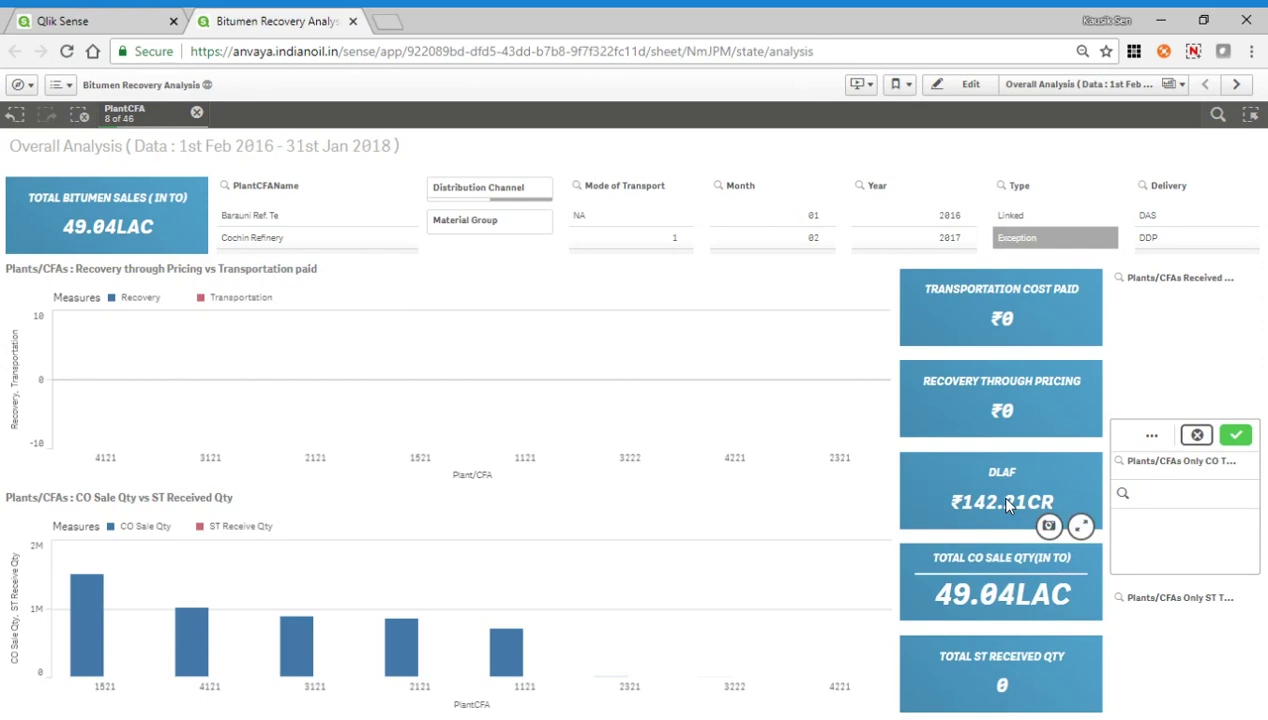
- Clear the PlantCFA filter, then select and confirm all 15 Only ST plants
left_click(198, 115)
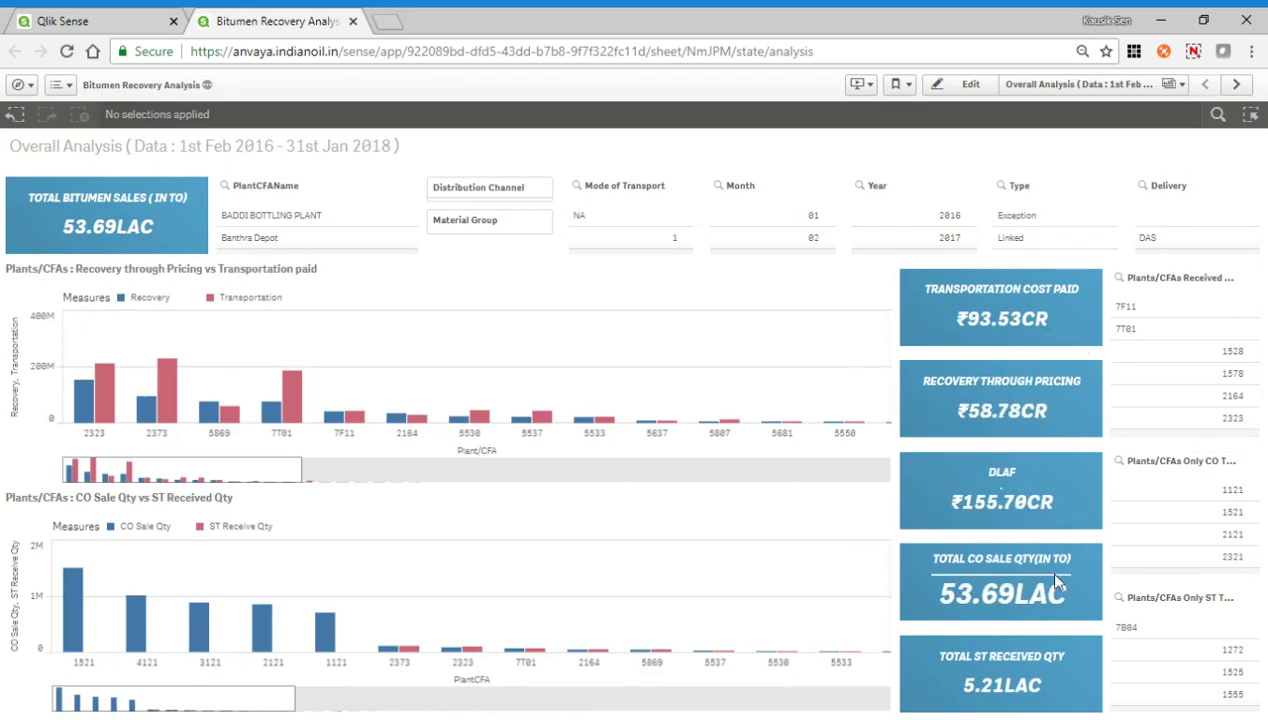
left_click(1118, 600)
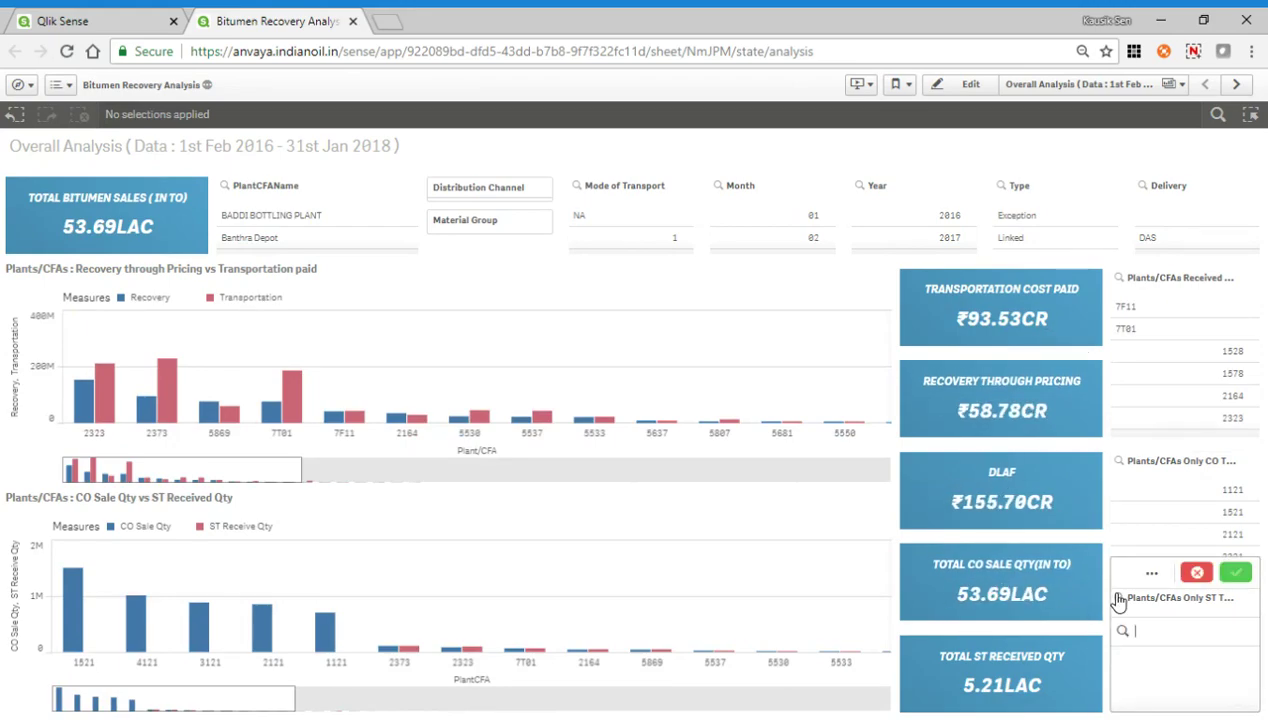
left_click(1151, 573)
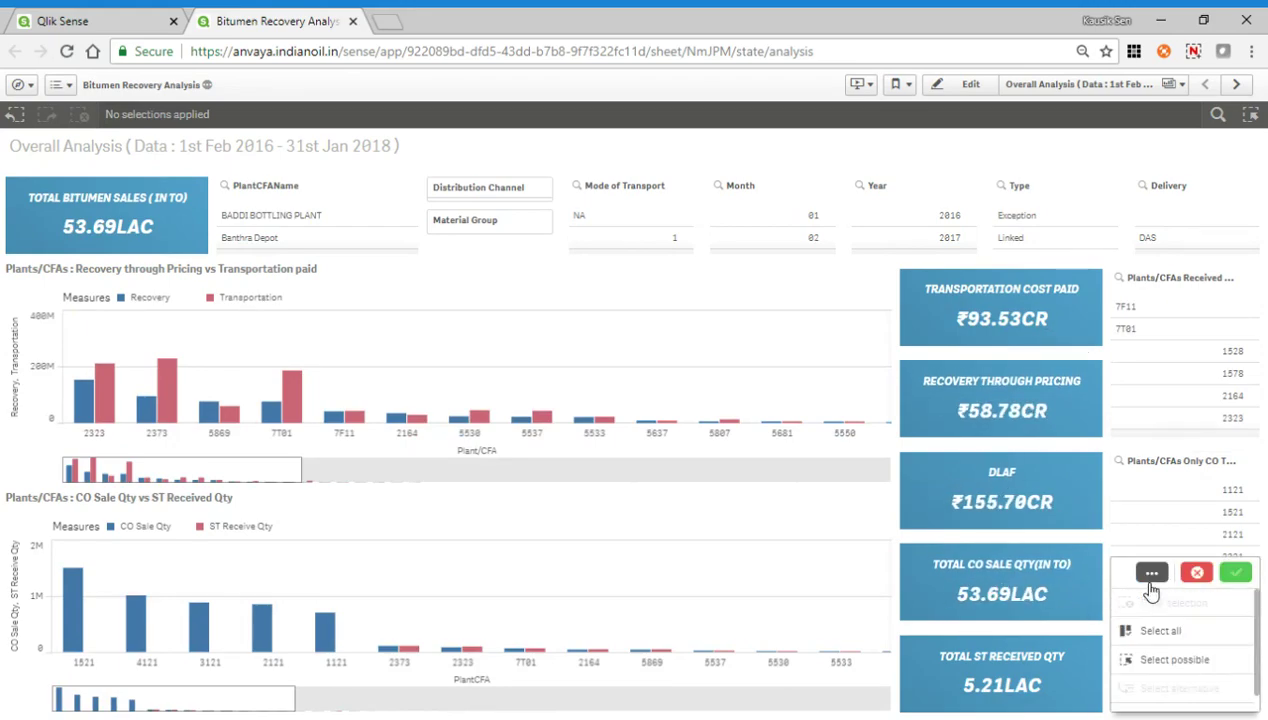
left_click(1168, 630)
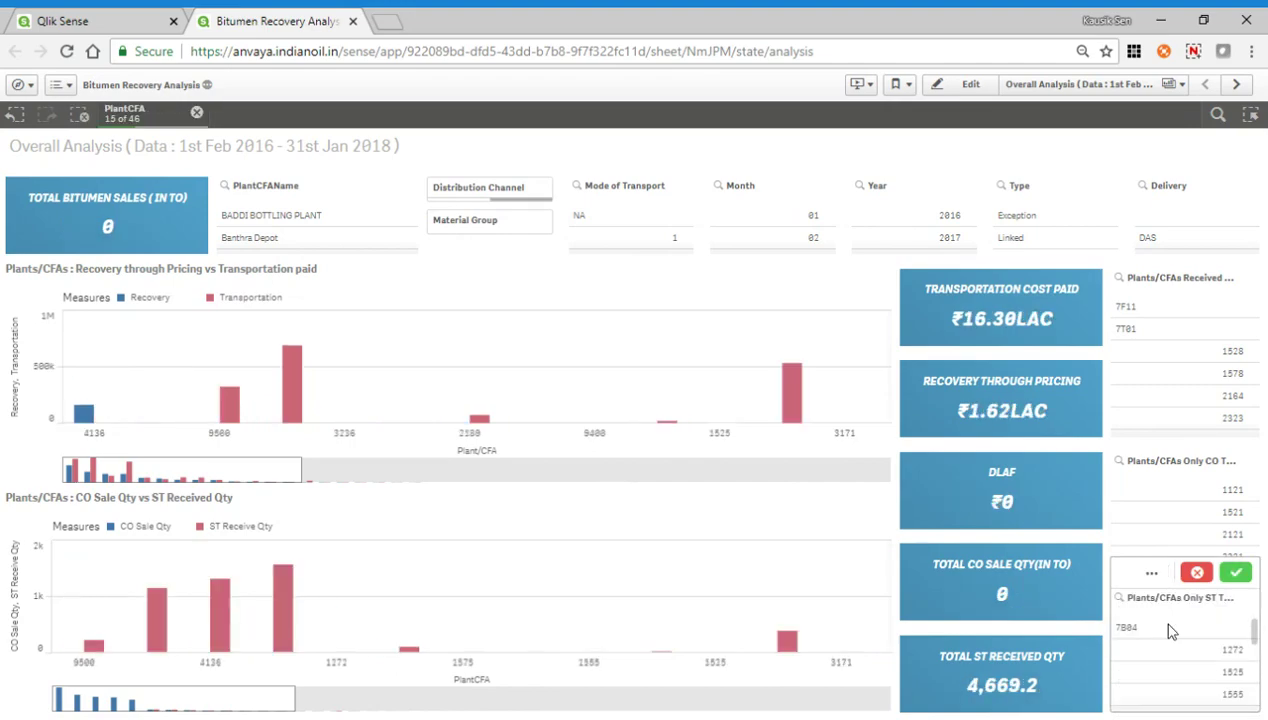
left_click(1236, 571)
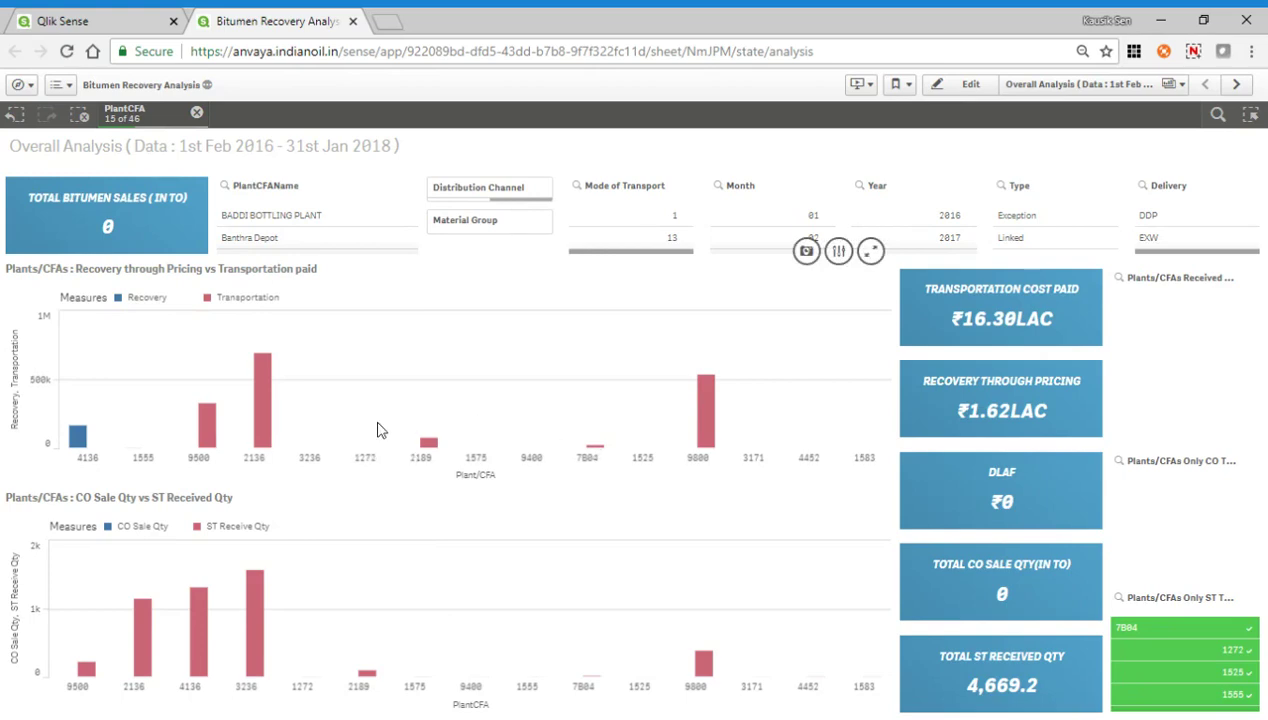
mouse_move(80, 445)
- Clear the PlantCFA filter and select and confirm all plants in the Received list (23 of 46)
left_click(197, 113)
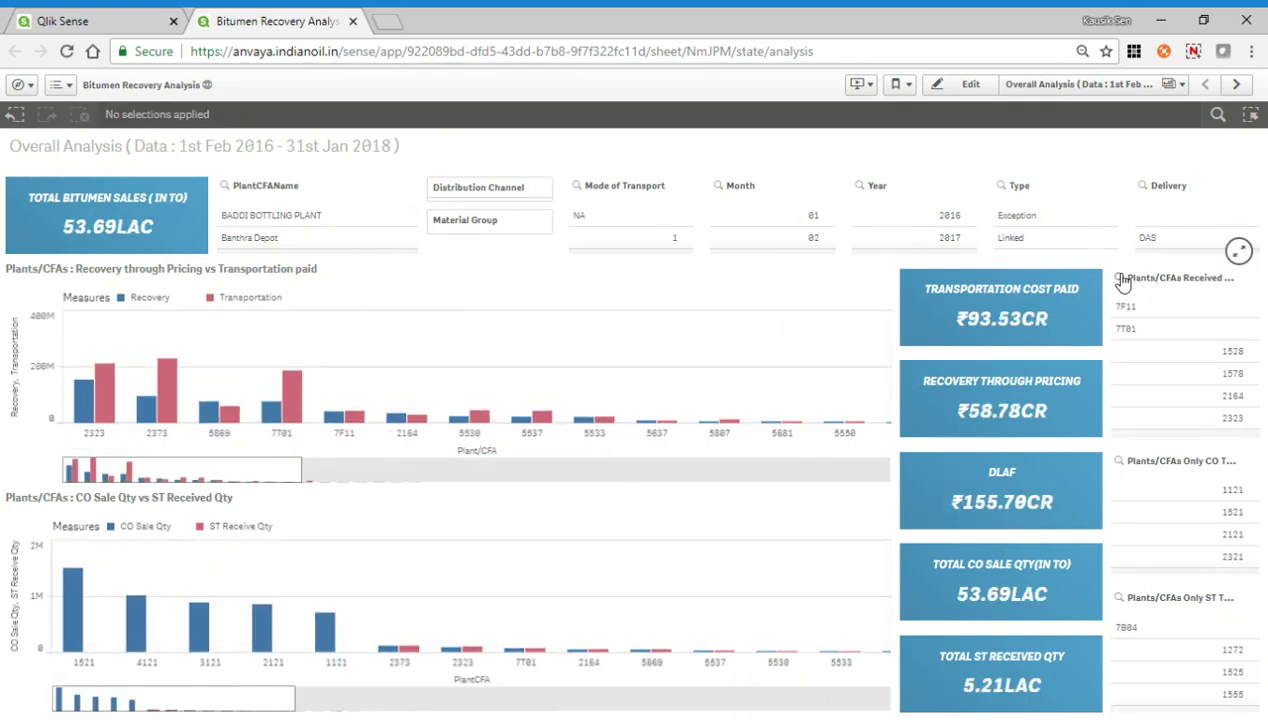
left_click(1122, 283)
left_click(1155, 252)
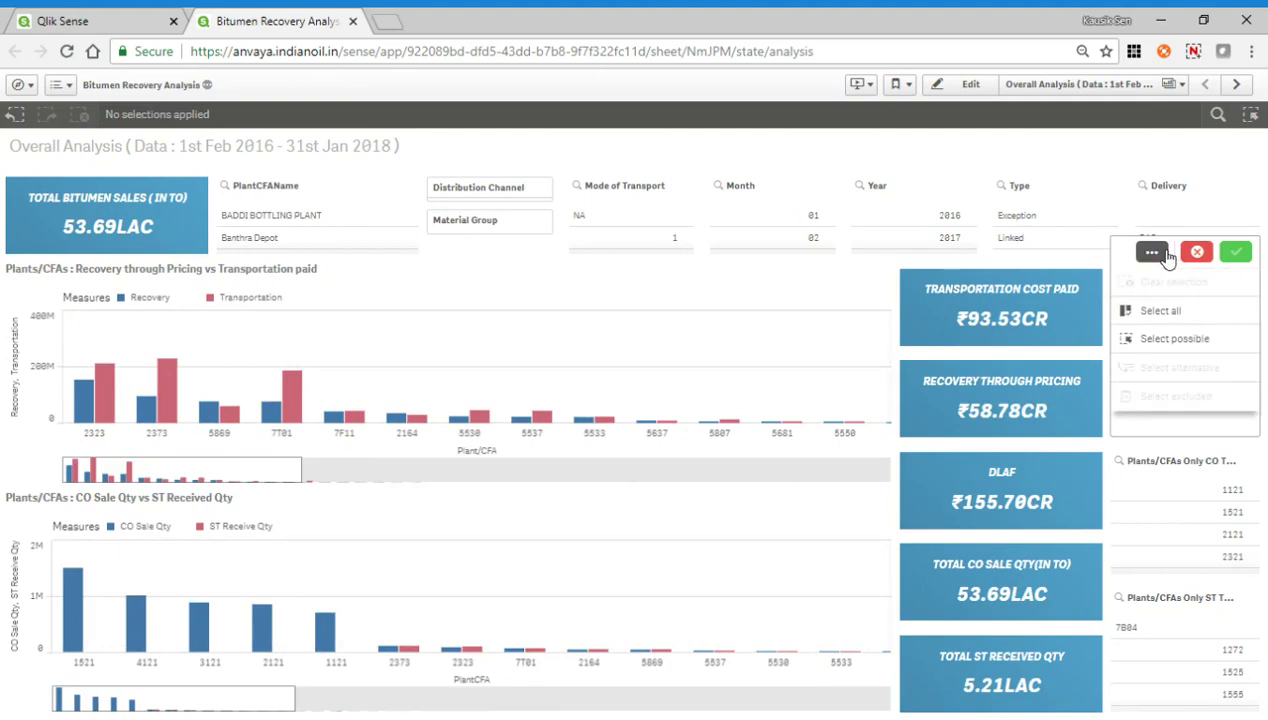
left_click(1158, 311)
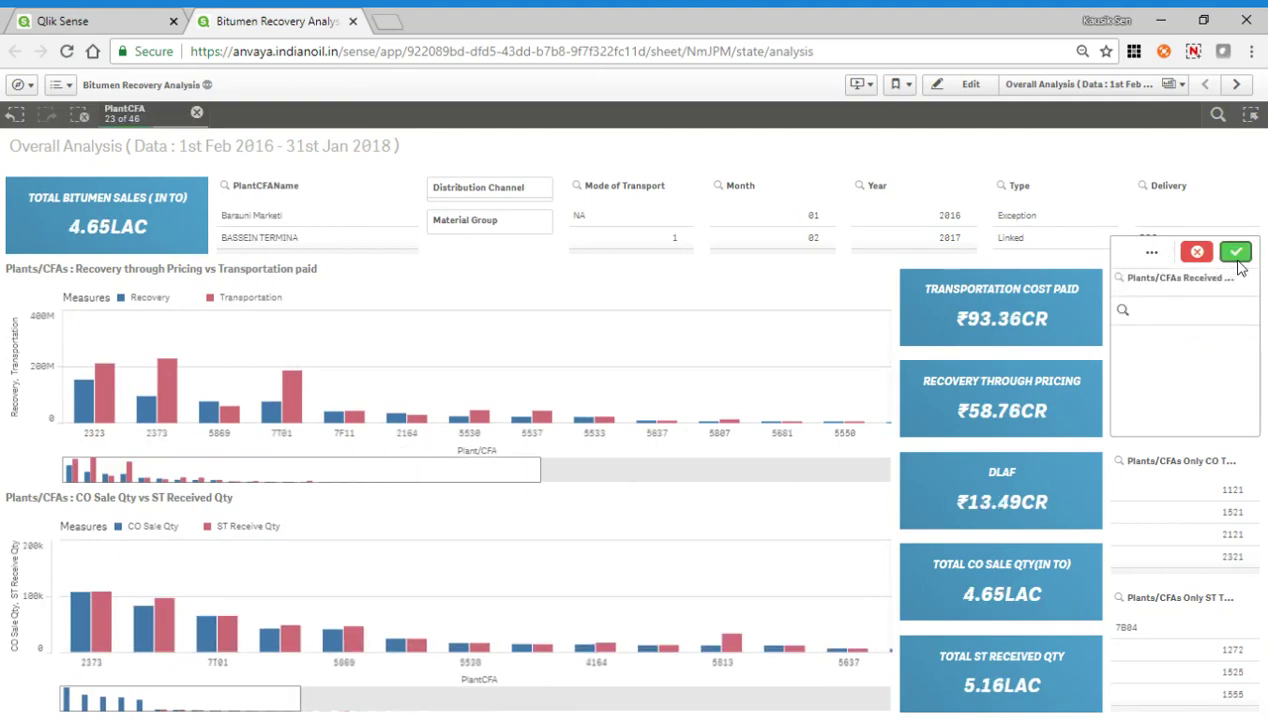
left_click(1237, 253)
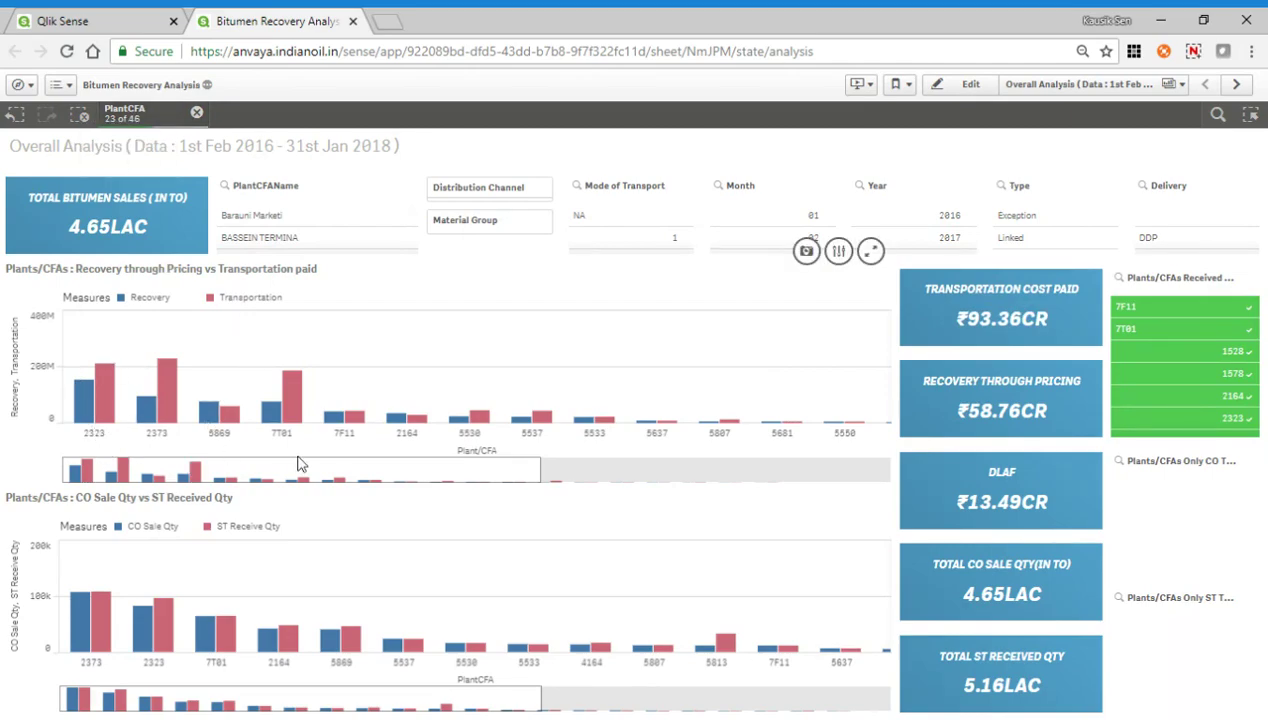
scroll(301, 464, "down", 5)
scroll(301, 464, "up", 5)
scroll(320, 435, "down", 5)
scroll(320, 435, "up", 5)
- Select plants 2323, 2373, 5869, 7T01 and 7F11 on the Recovery vs Transportation chart and confirm
left_click_drag(60, 447, 340, 425)
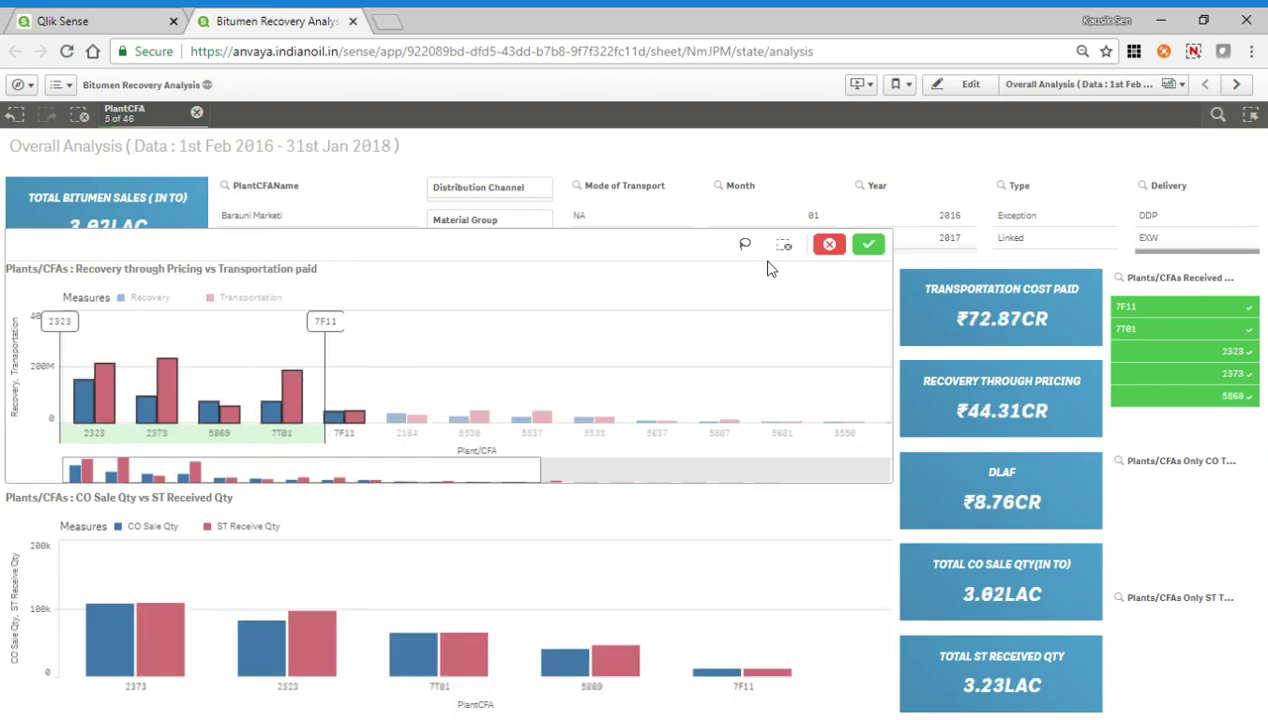
left_click(868, 244)
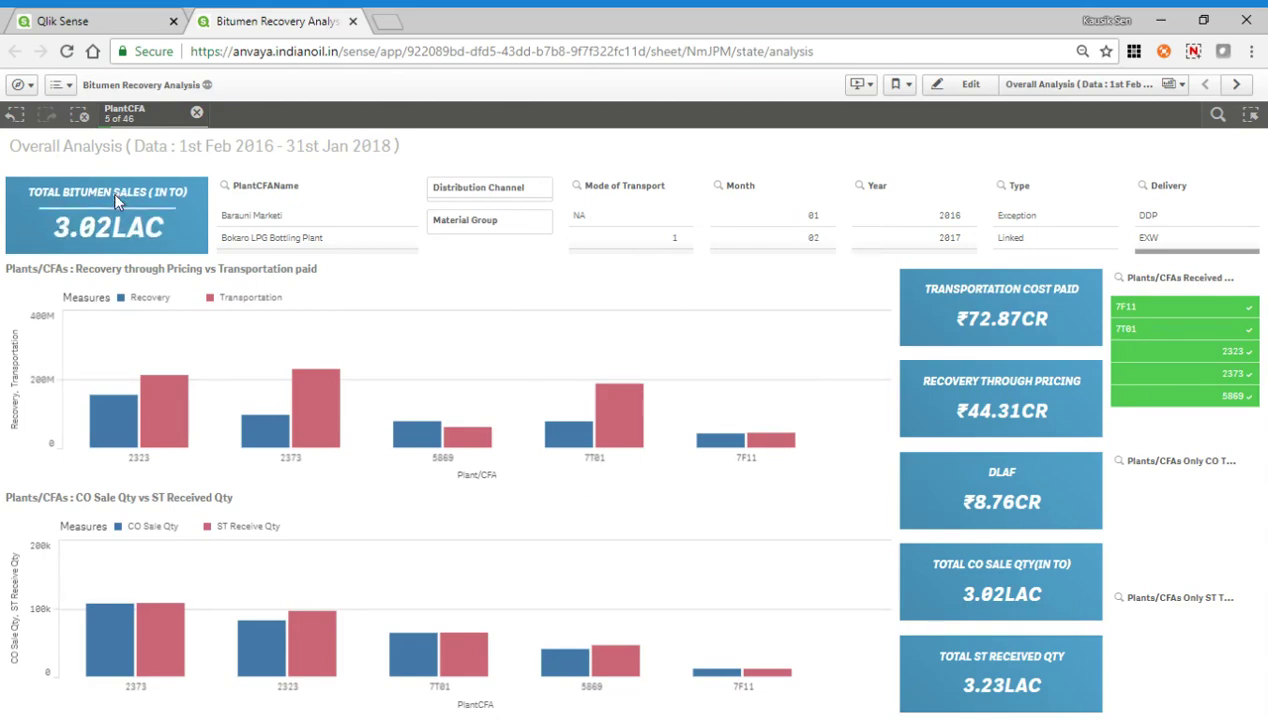
- Clear the PlantCFA filter and preview the Distribution Channel (CO, ST) and Material Group values
left_click(198, 116)
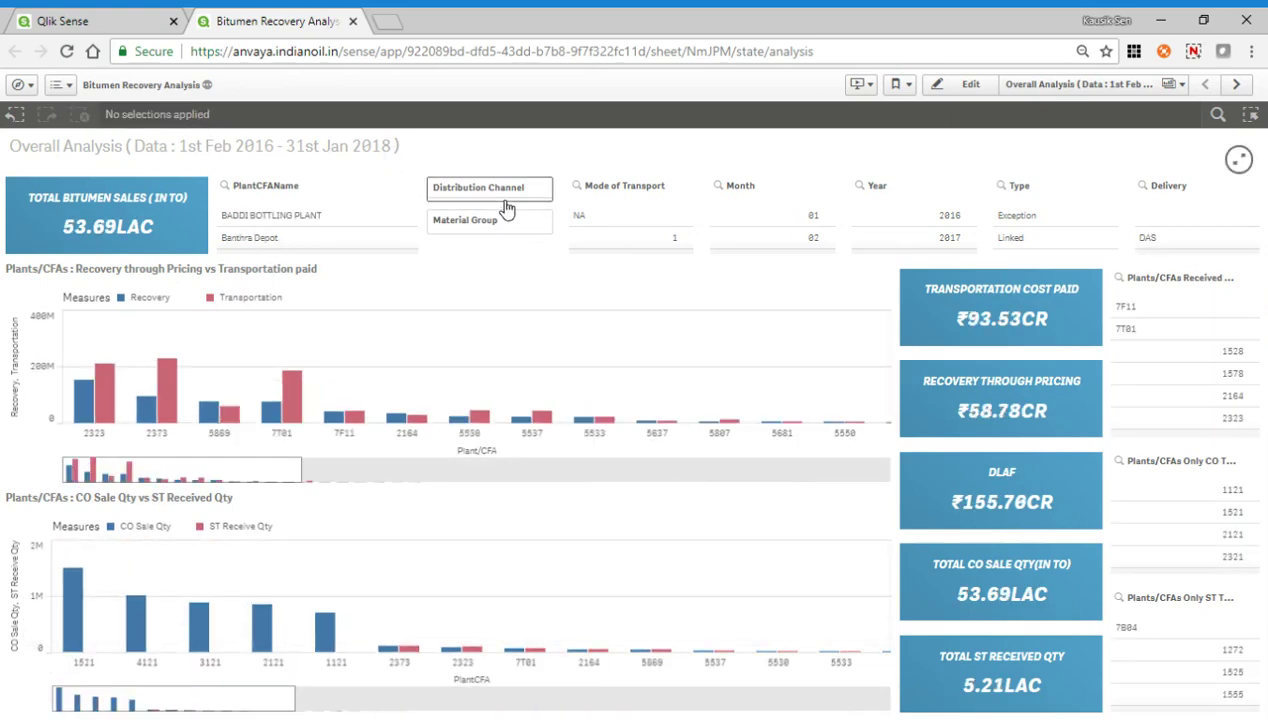
left_click(500, 188)
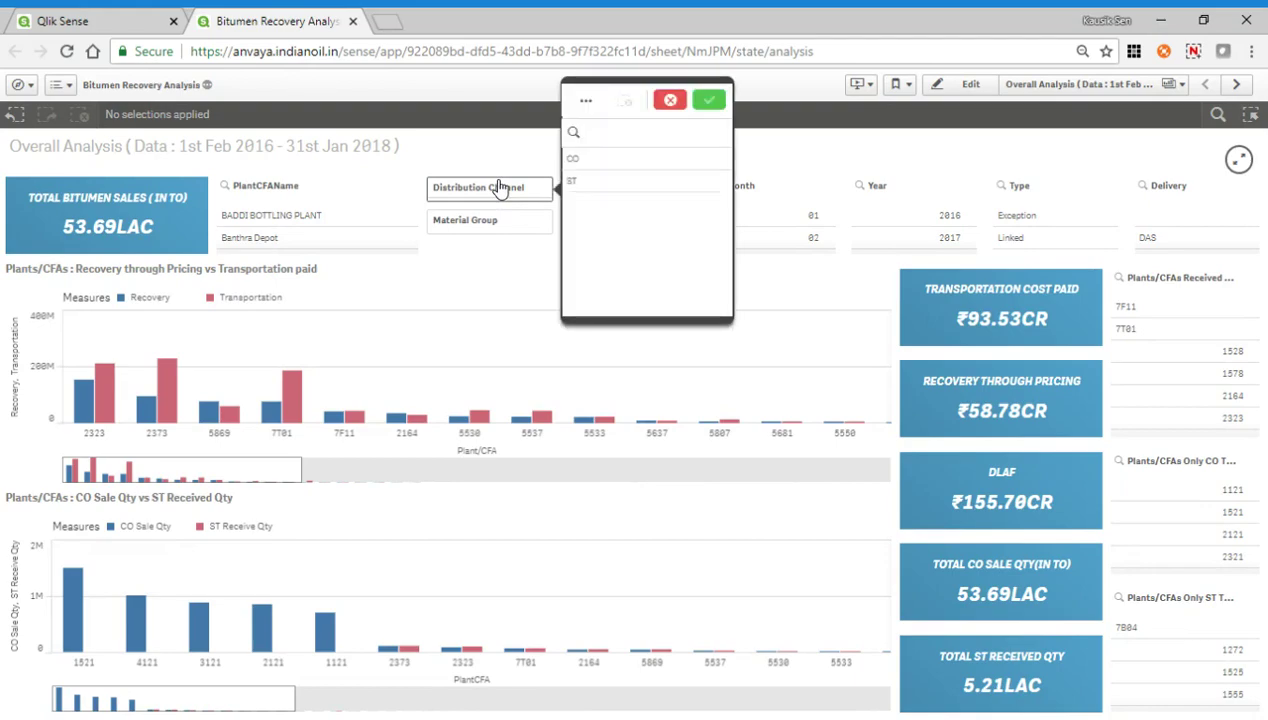
left_click(670, 100)
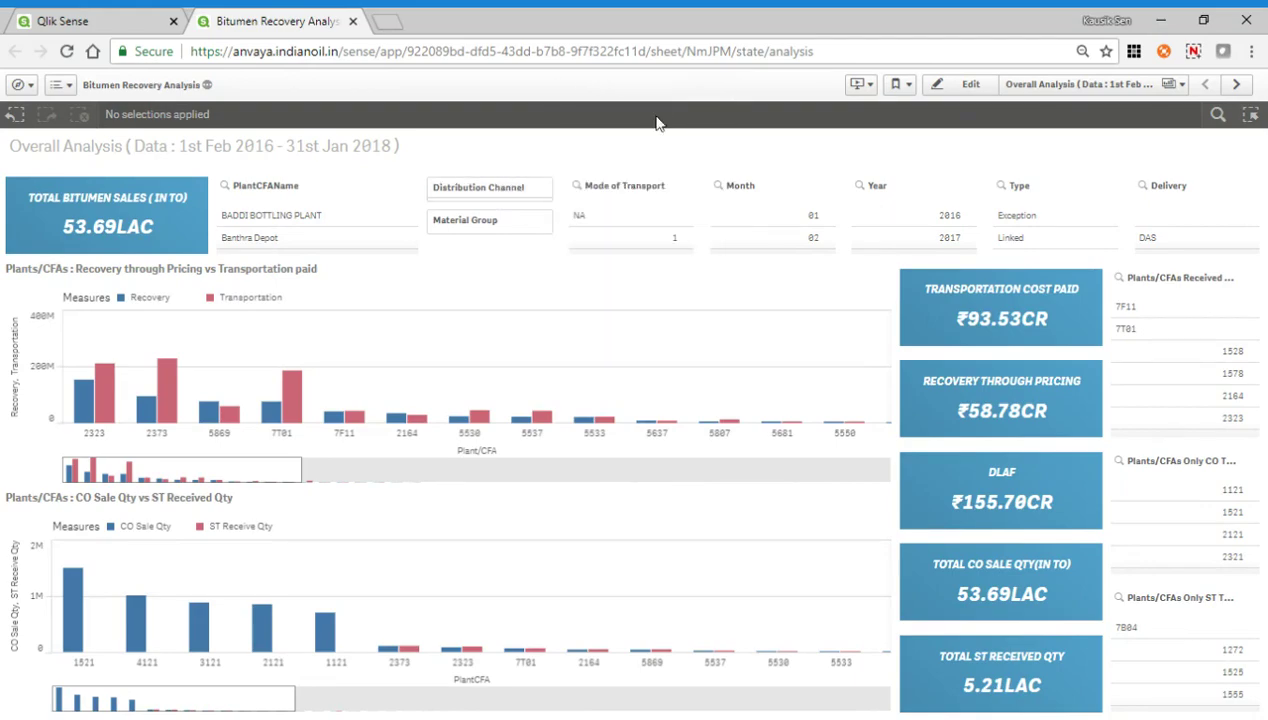
left_click(501, 225)
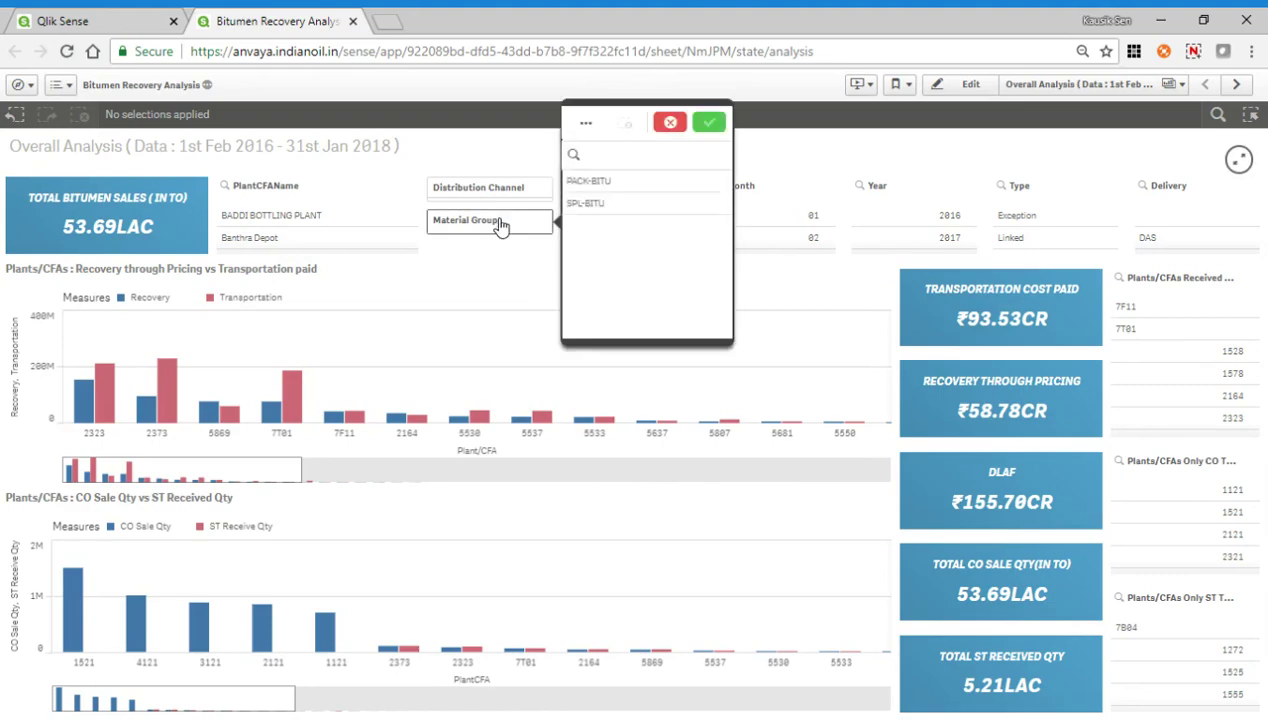
left_click(501, 225)
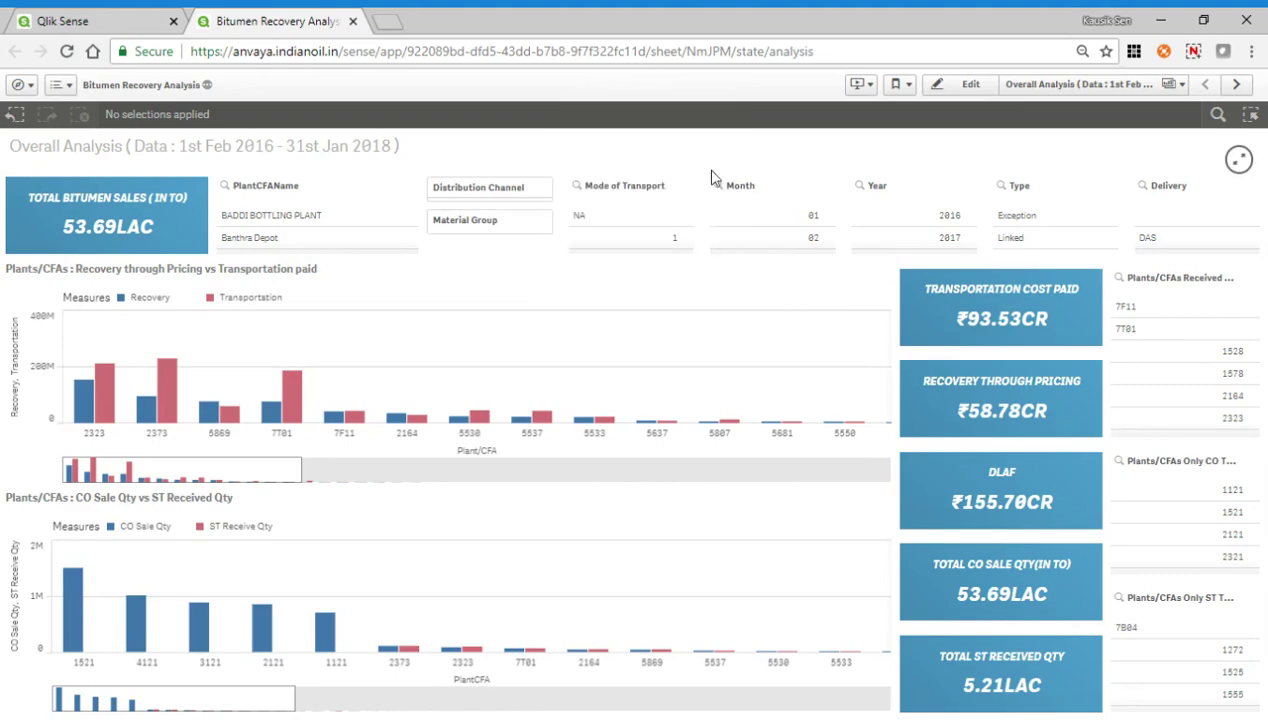
- Filter the Type pane to Exception, switch to Linked, then clear the type selection
left_click(1020, 216)
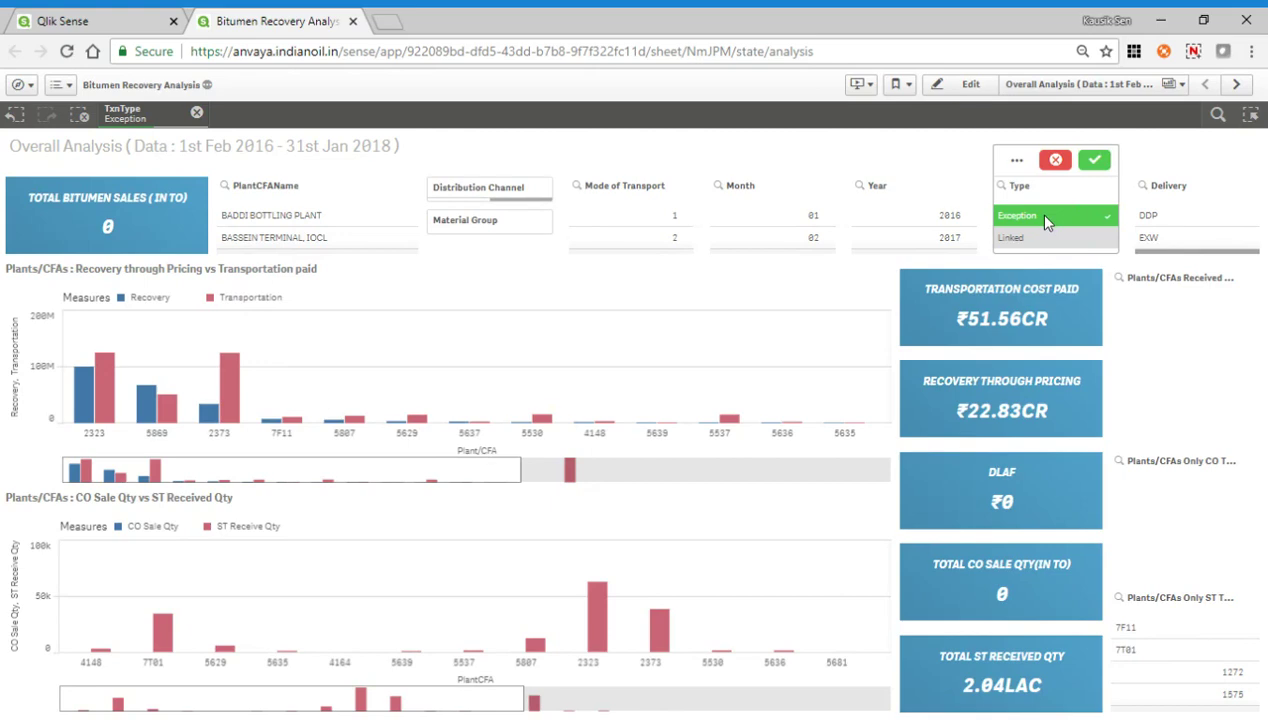
left_click(1046, 218)
left_click(1032, 240)
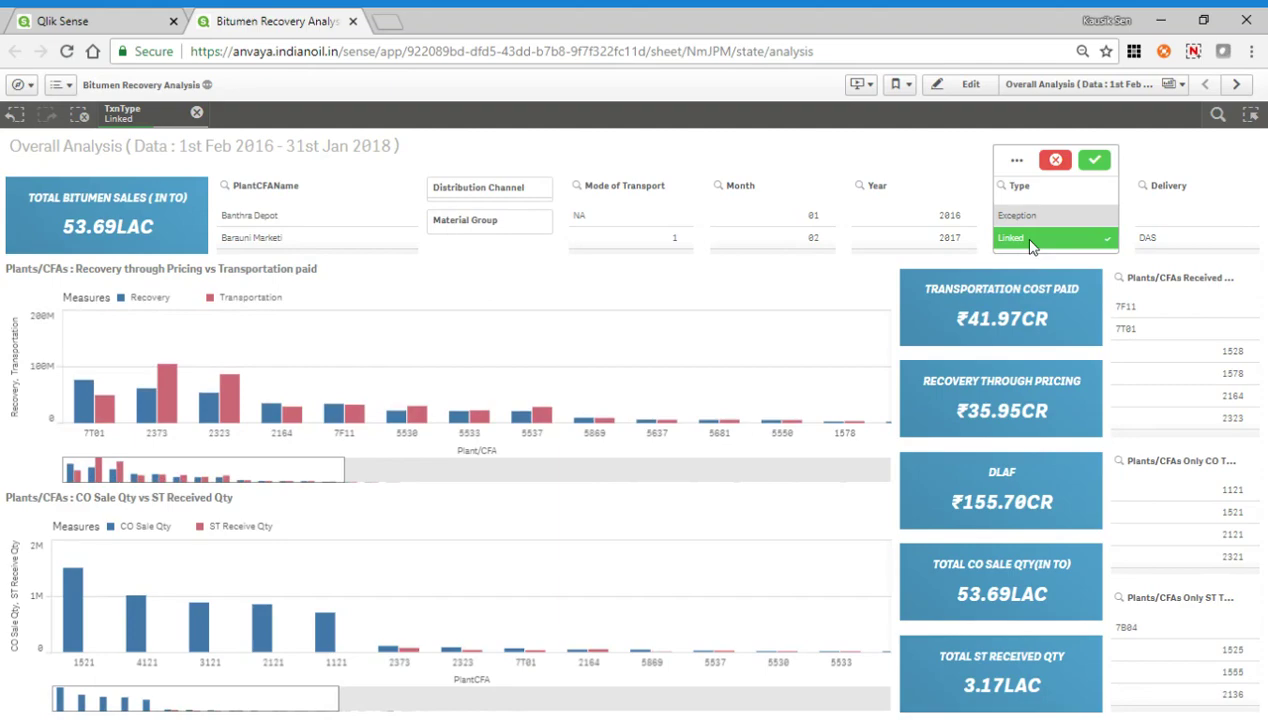
left_click(1032, 242)
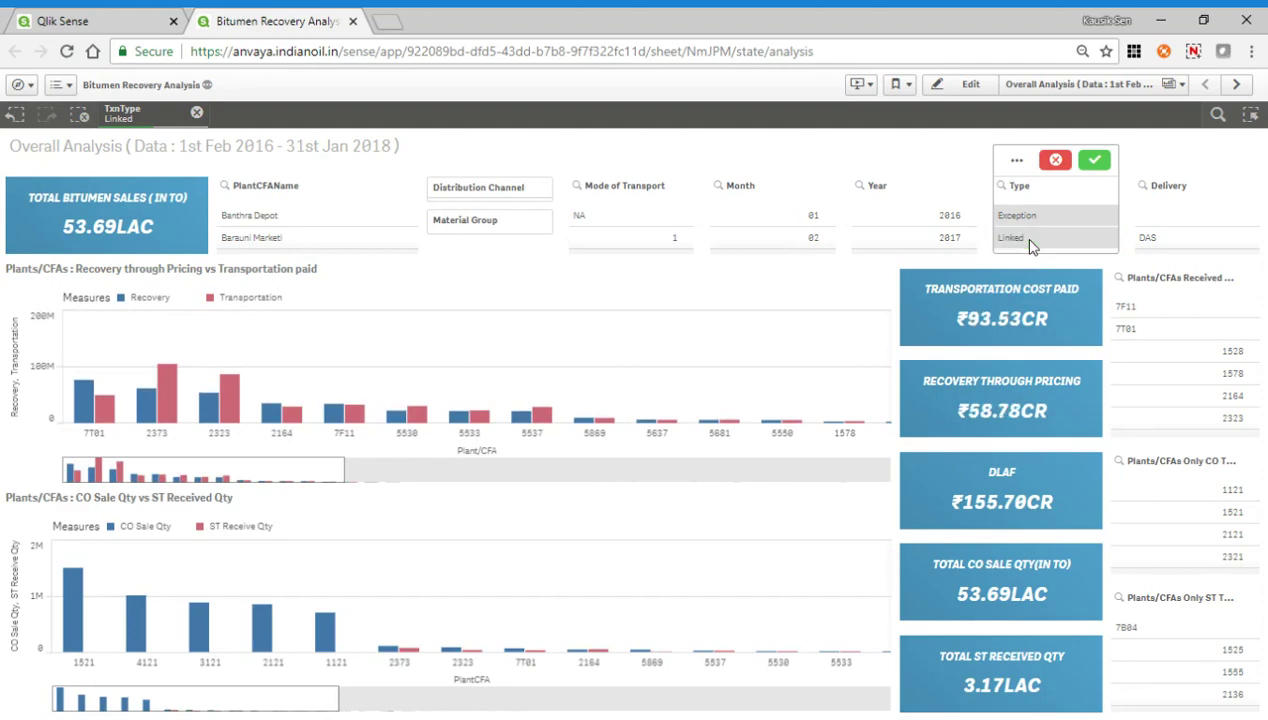
left_click(1094, 160)
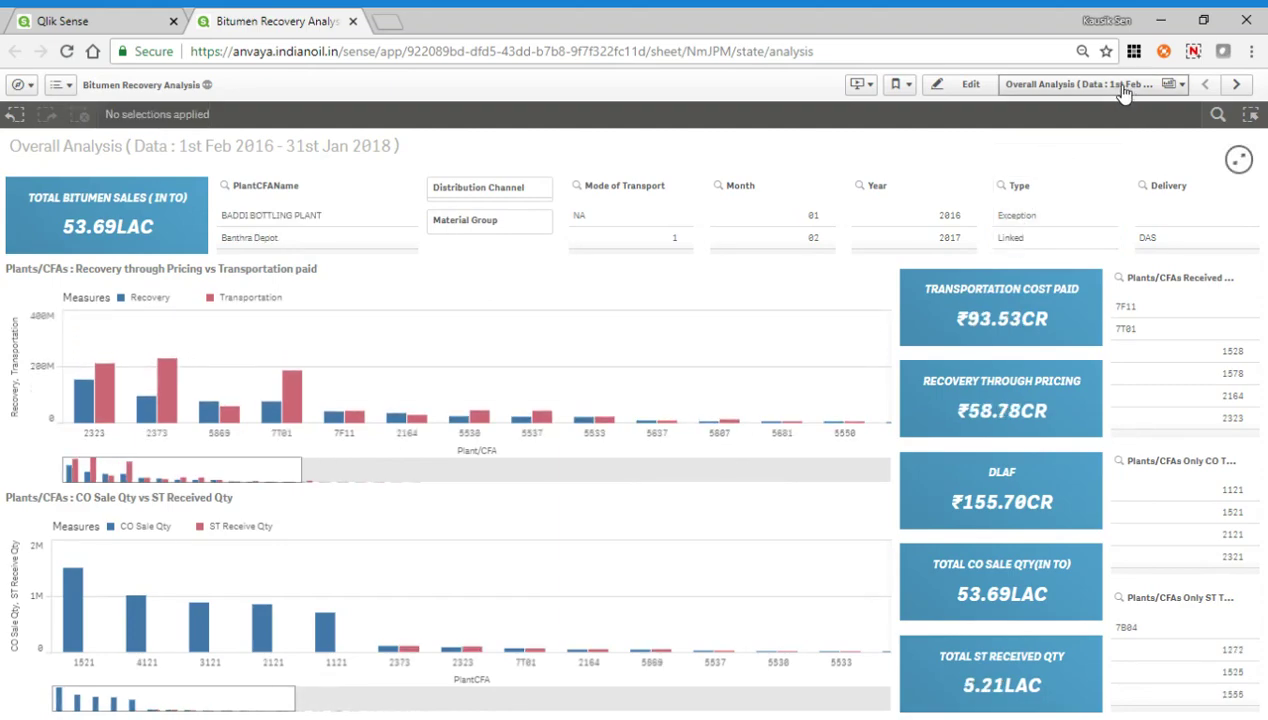
- On the Variable Recovery Rate Analysis sheet, compare rate 2.5 with DLAF included and excluded, then clear 2.5
left_click(1236, 84)
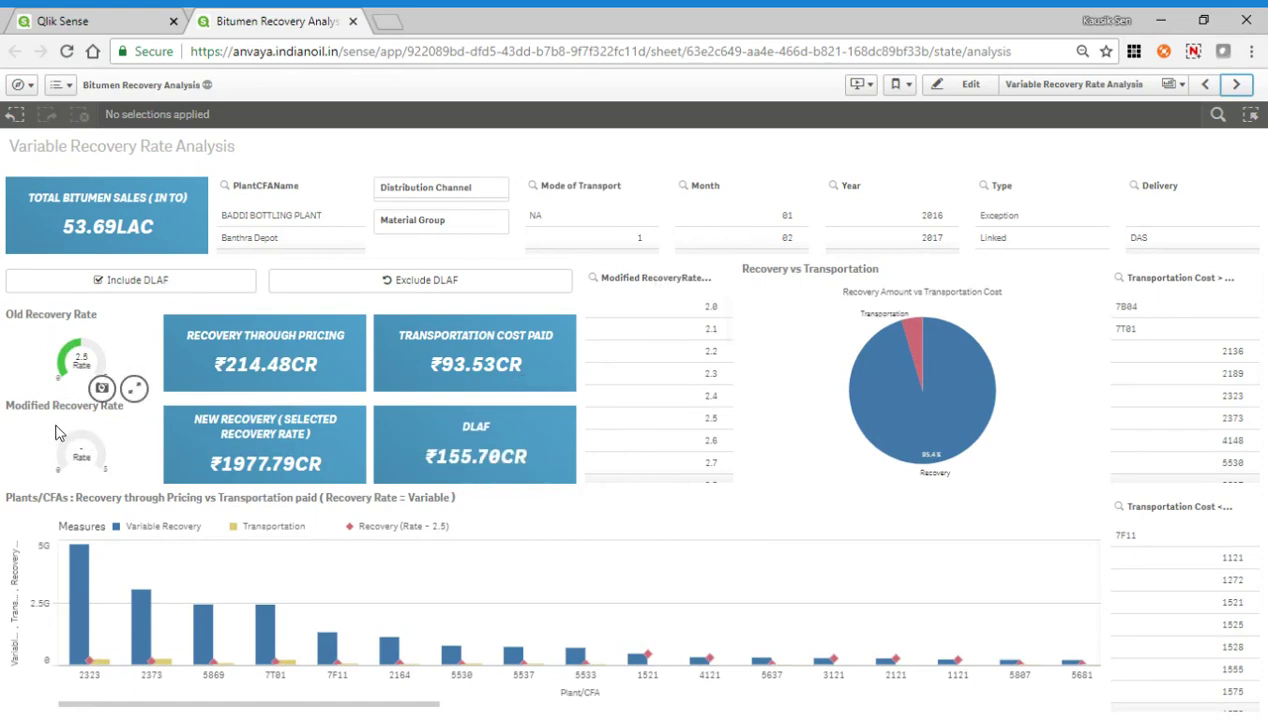
left_click(670, 418)
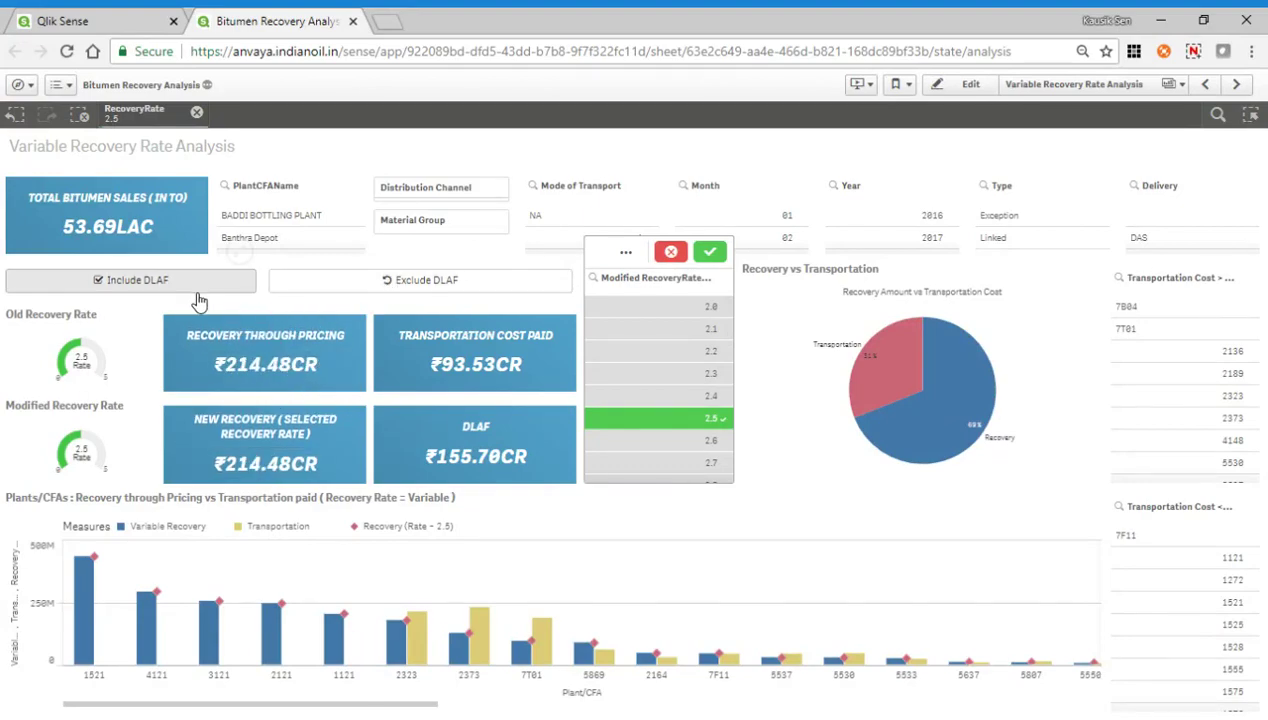
left_click(399, 288)
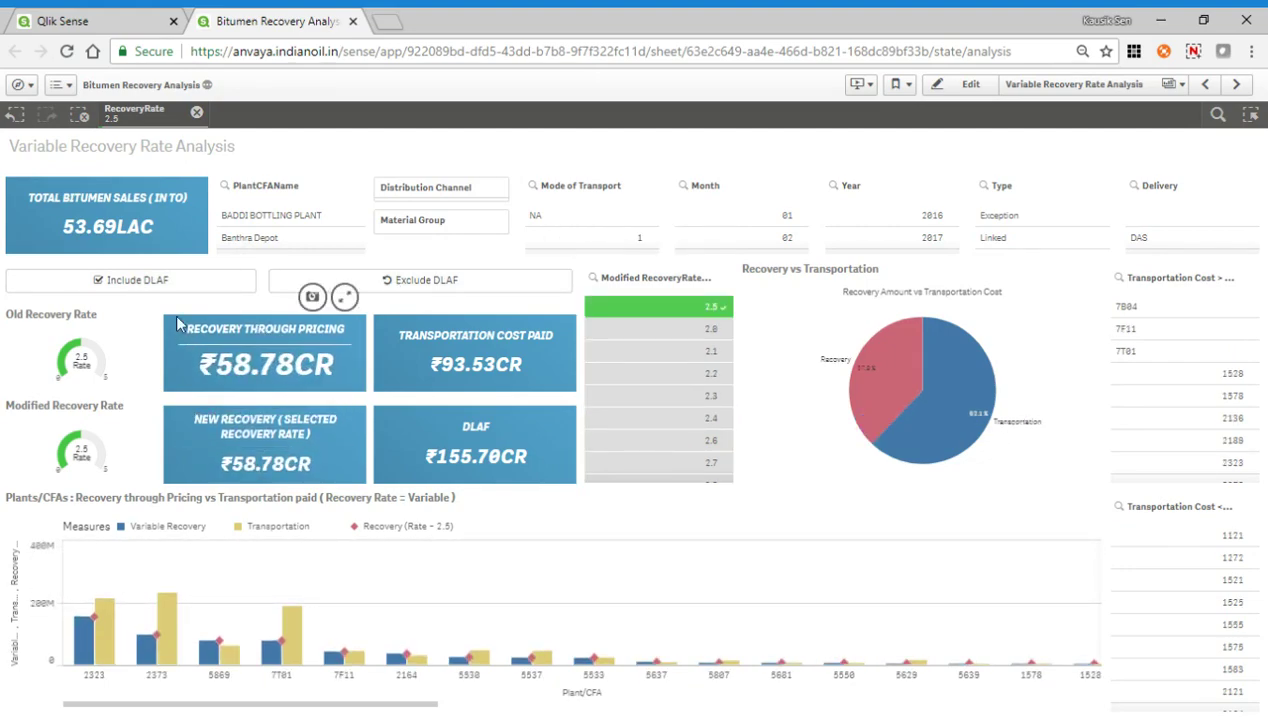
left_click(143, 293)
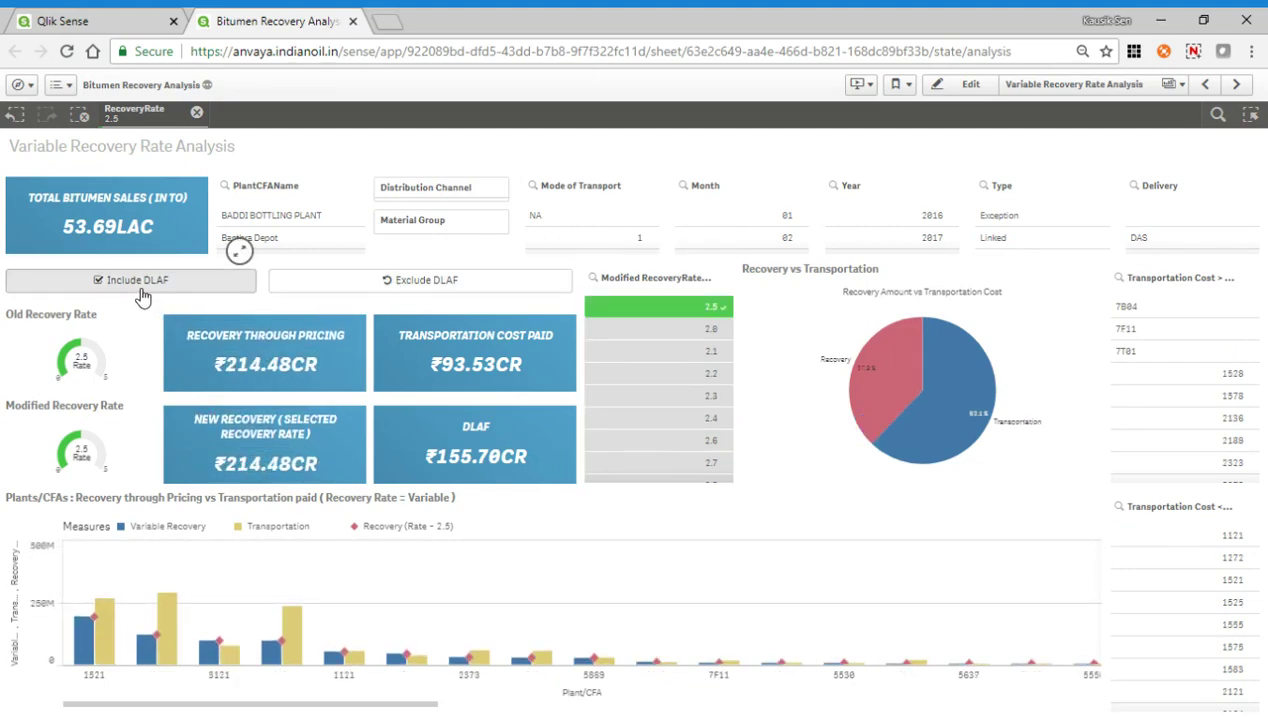
left_click(405, 278)
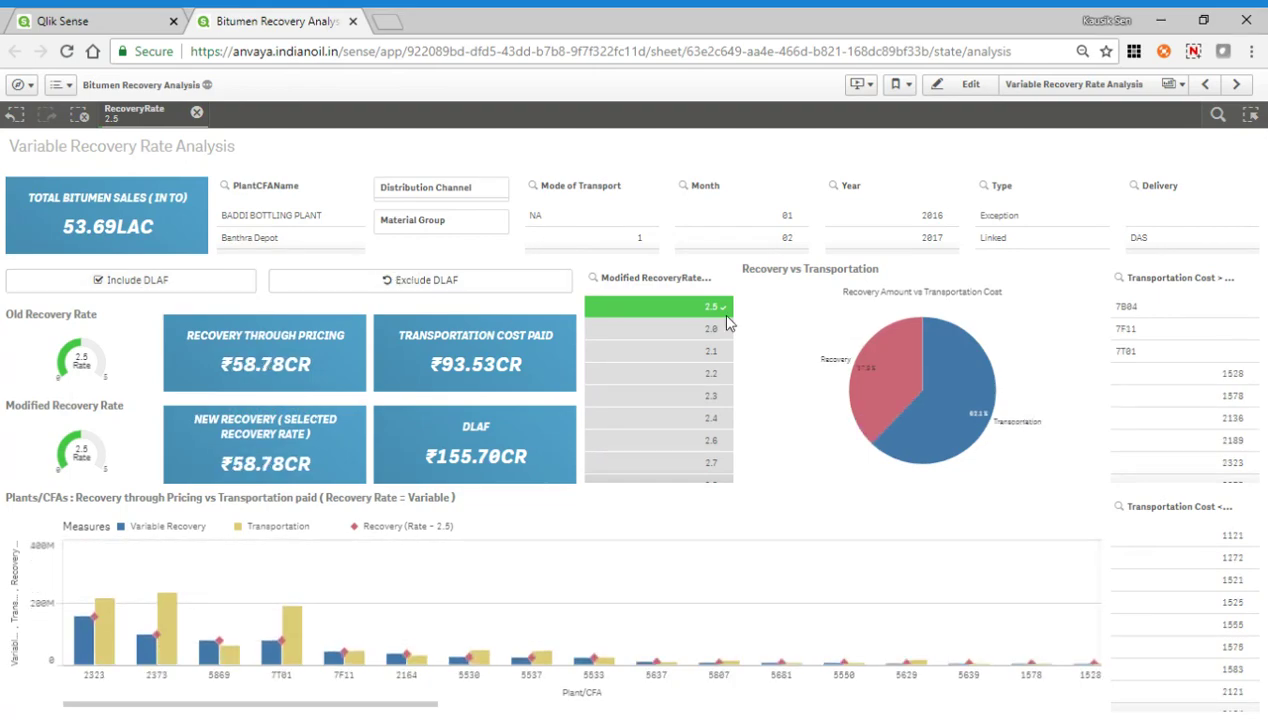
left_click(688, 305)
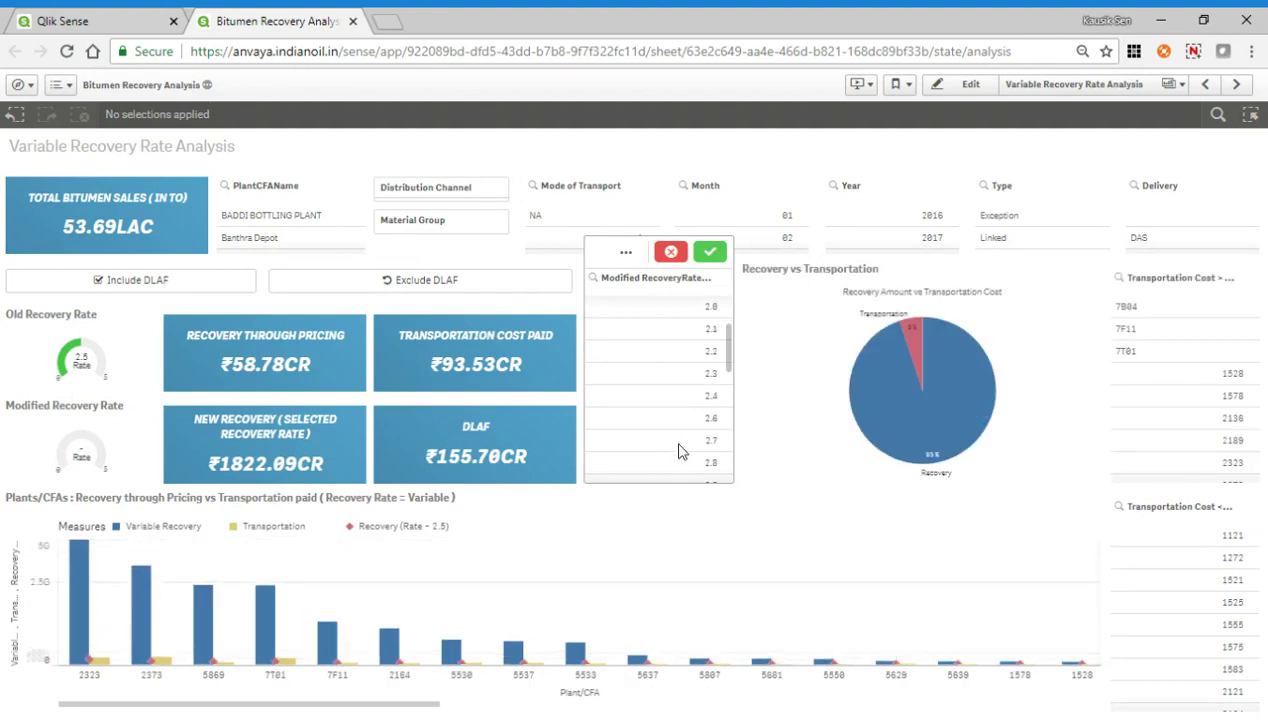
- Try modified recovery rates 3.5 and 3.7, then cancel the change to revert to 2.5
scroll(679, 447, "down", 2)
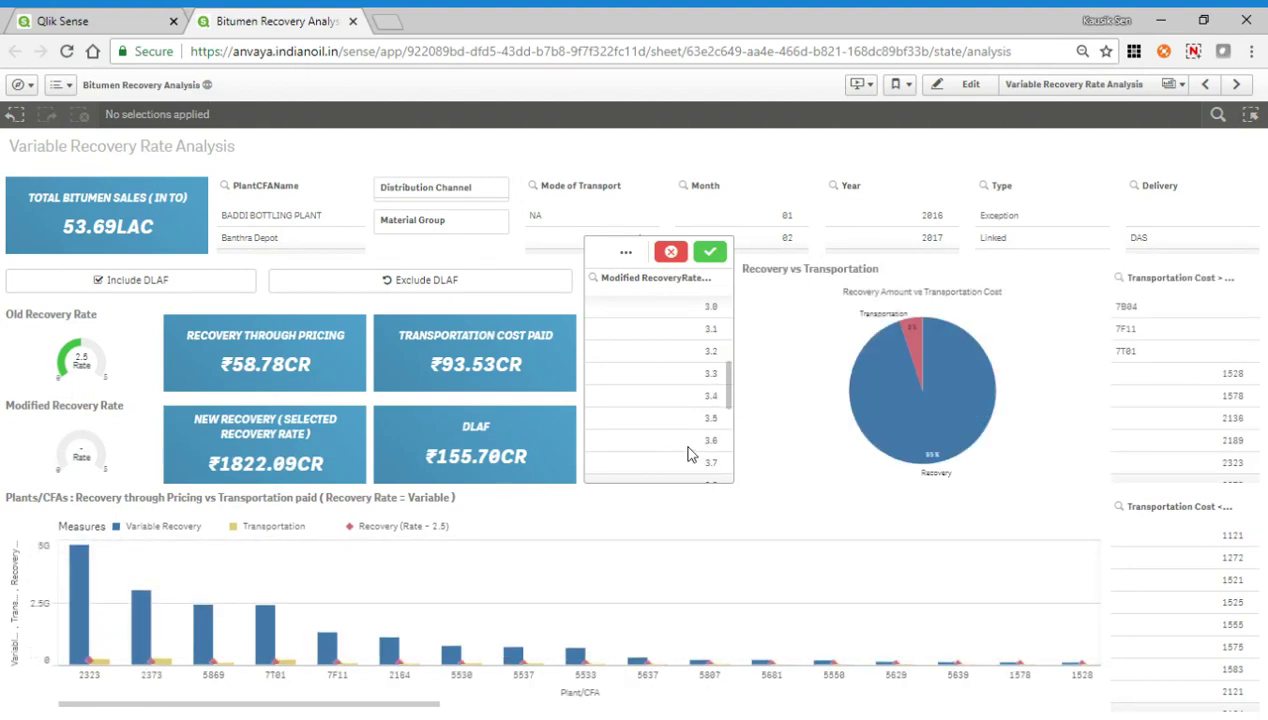
left_click(688, 418)
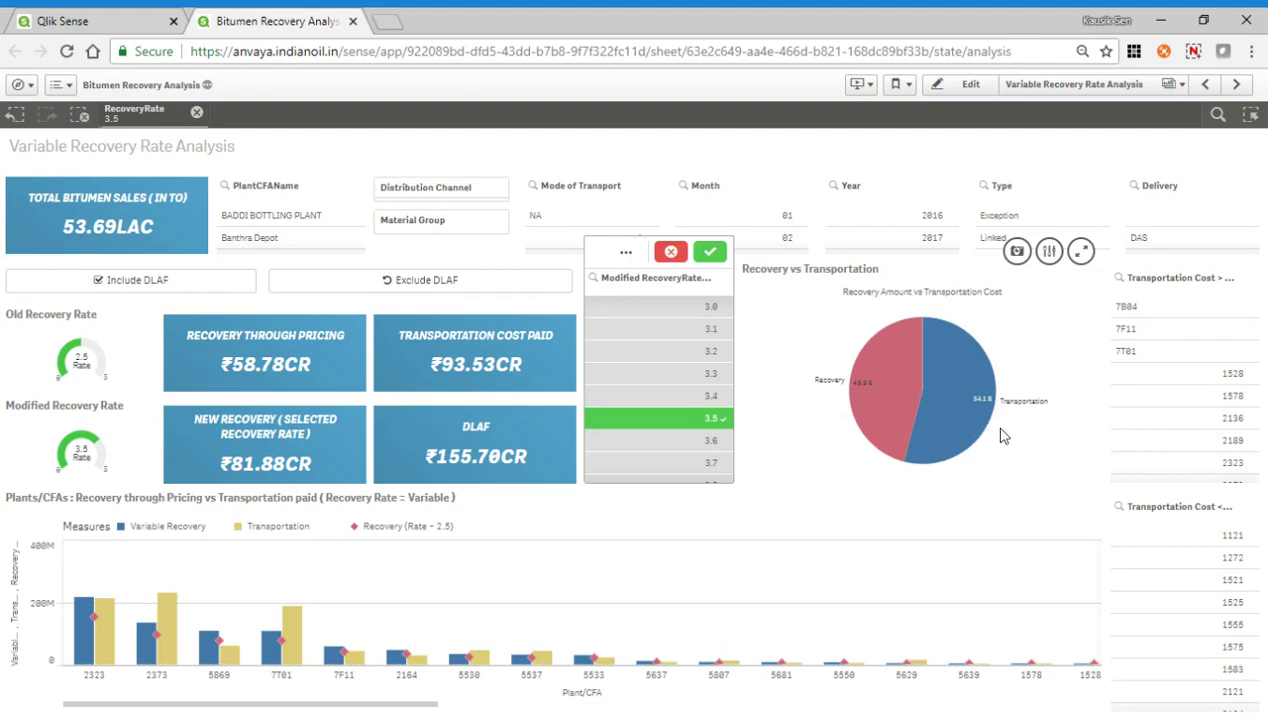
left_click(684, 457)
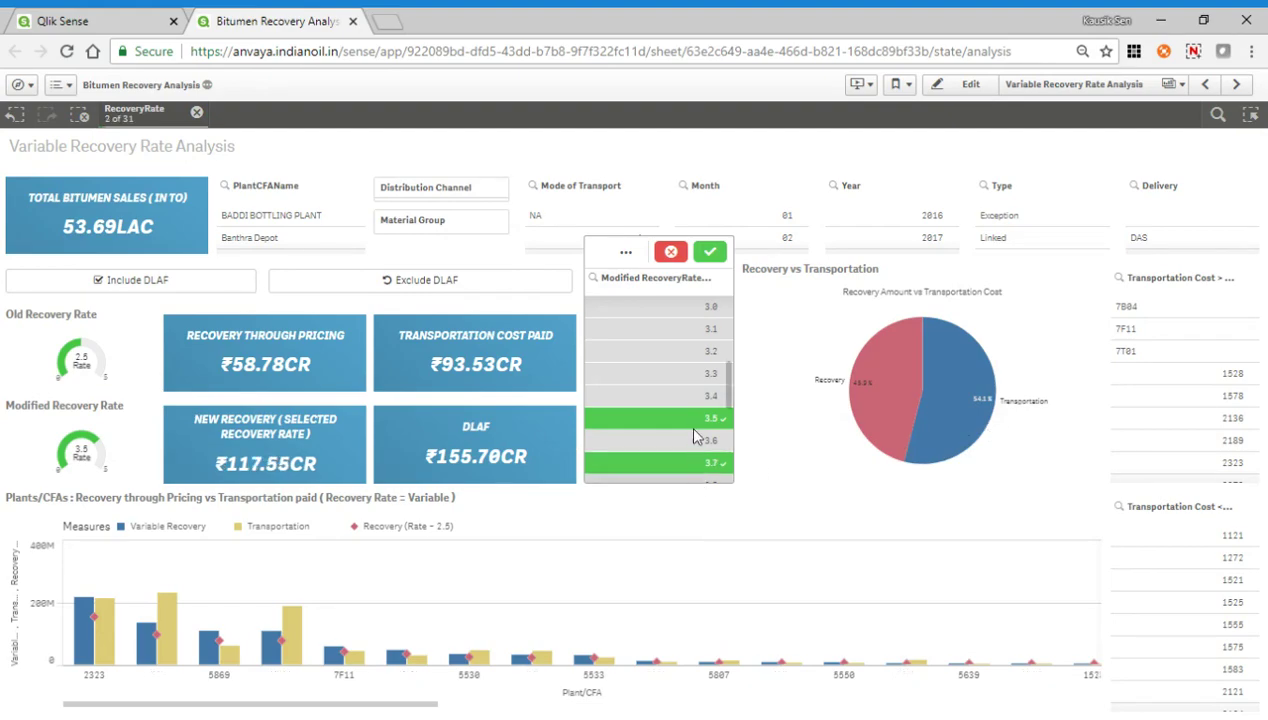
left_click(690, 417)
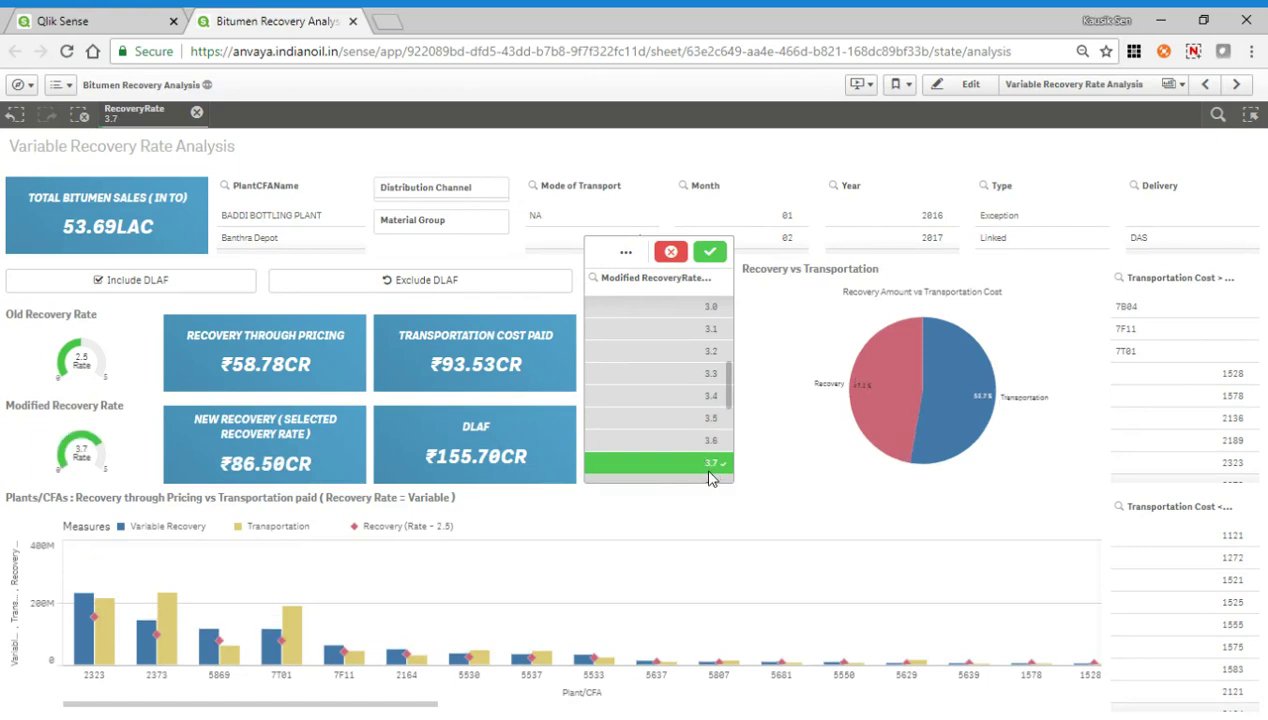
scroll(705, 433, "down", 5)
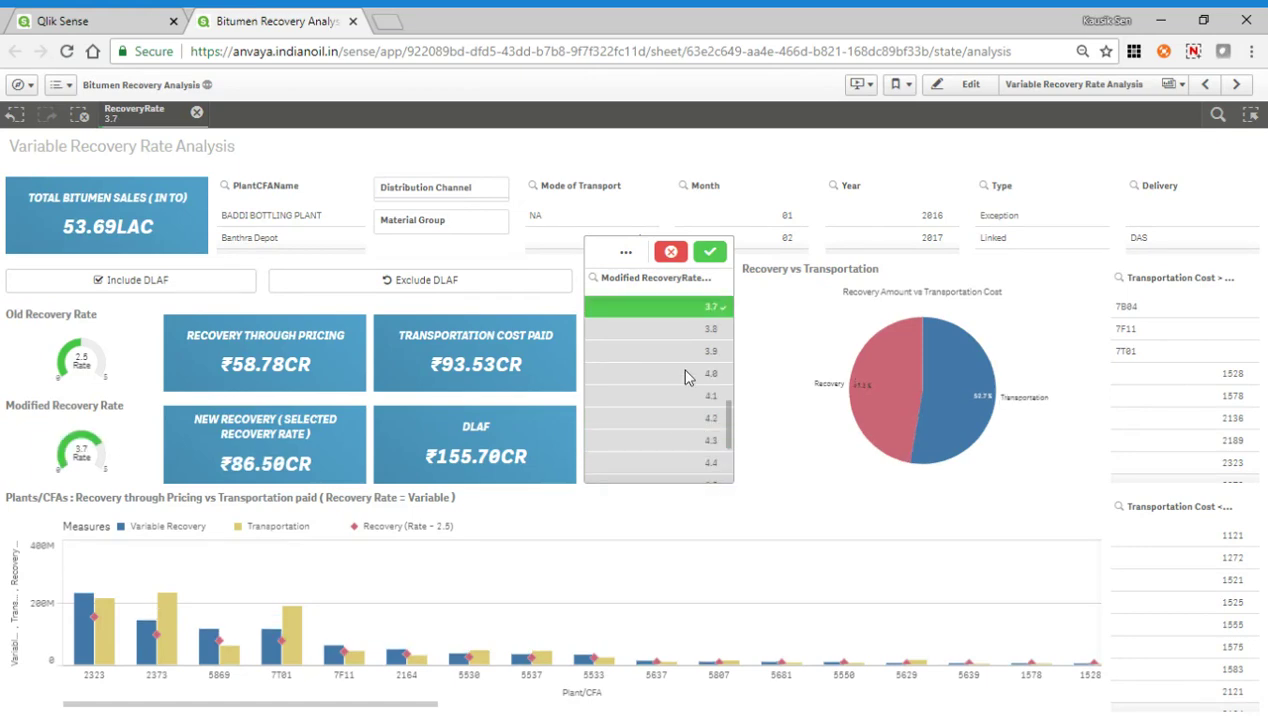
left_click(668, 252)
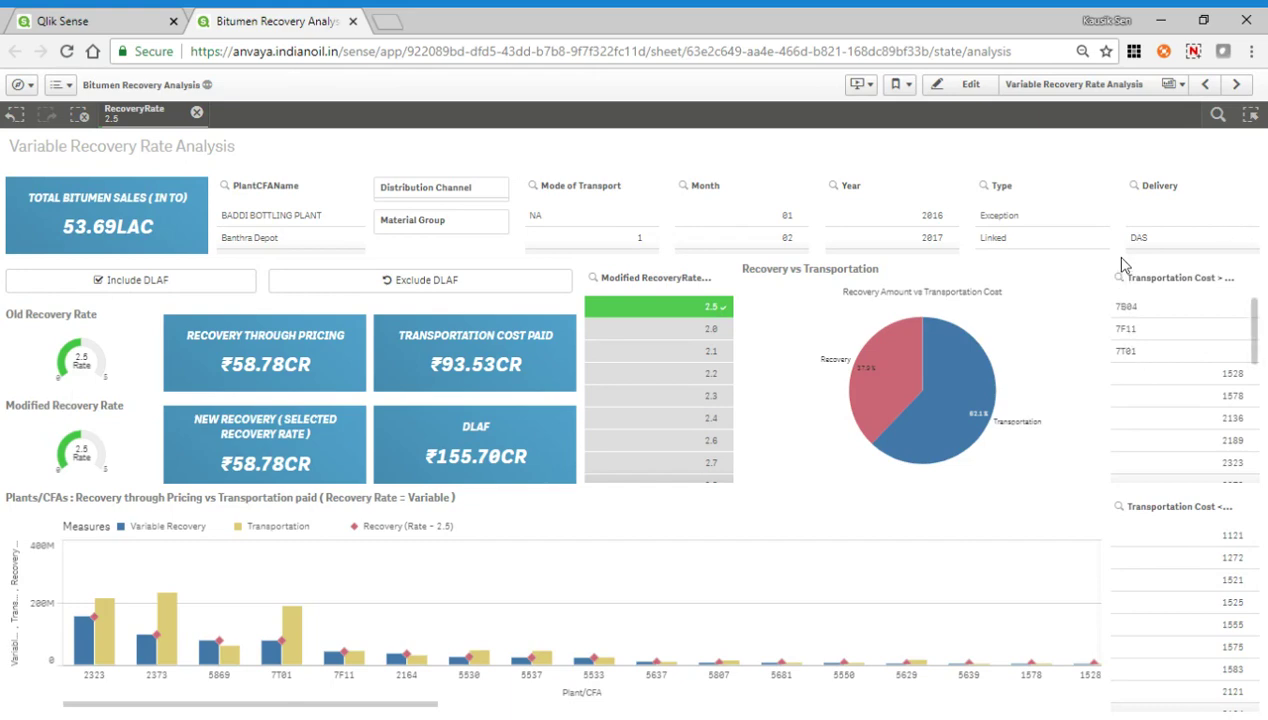
- Select all 23 plants in the Transportation Cost list, then clear the PlantCFA filter
left_click(1120, 287)
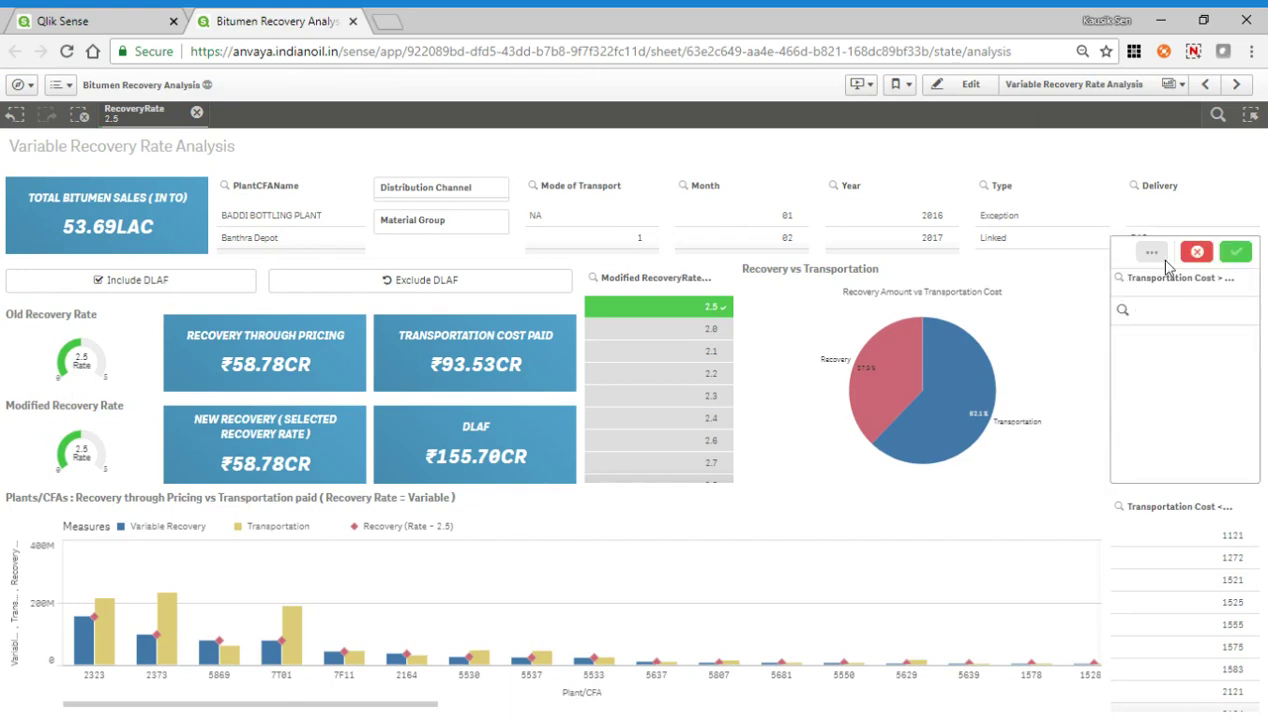
left_click(1152, 251)
left_click(1160, 312)
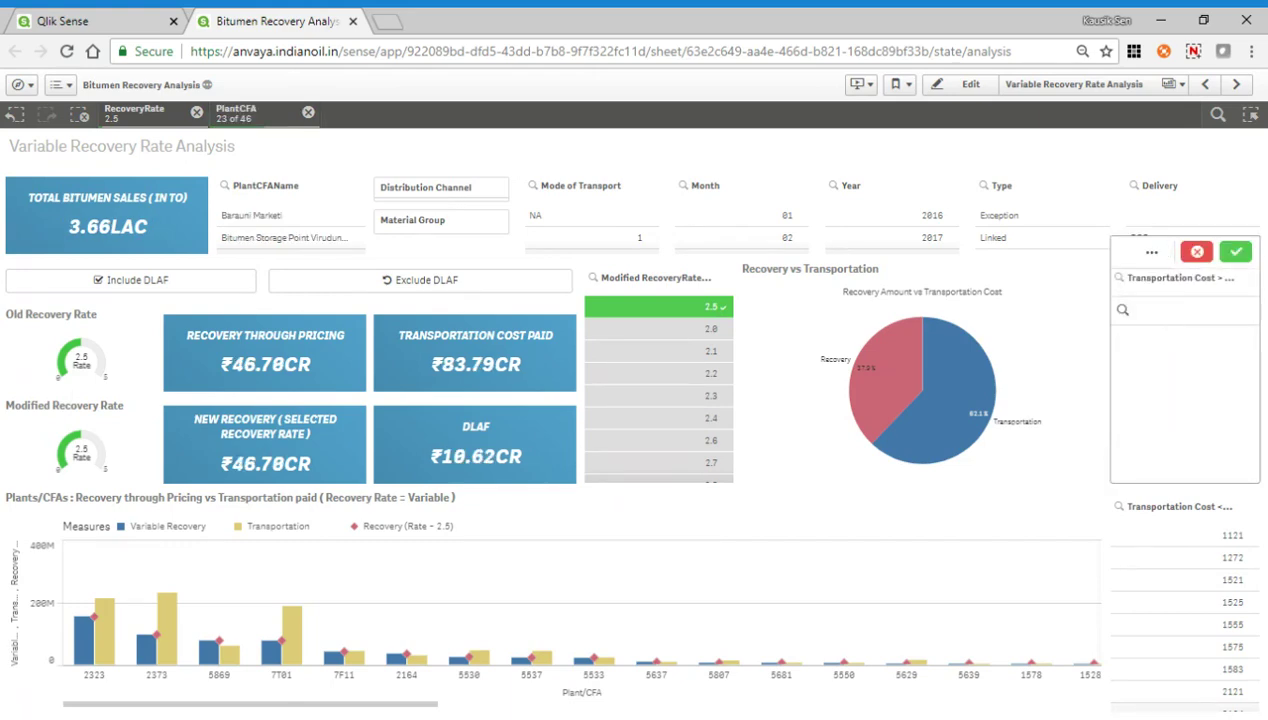
mouse_move(945, 368)
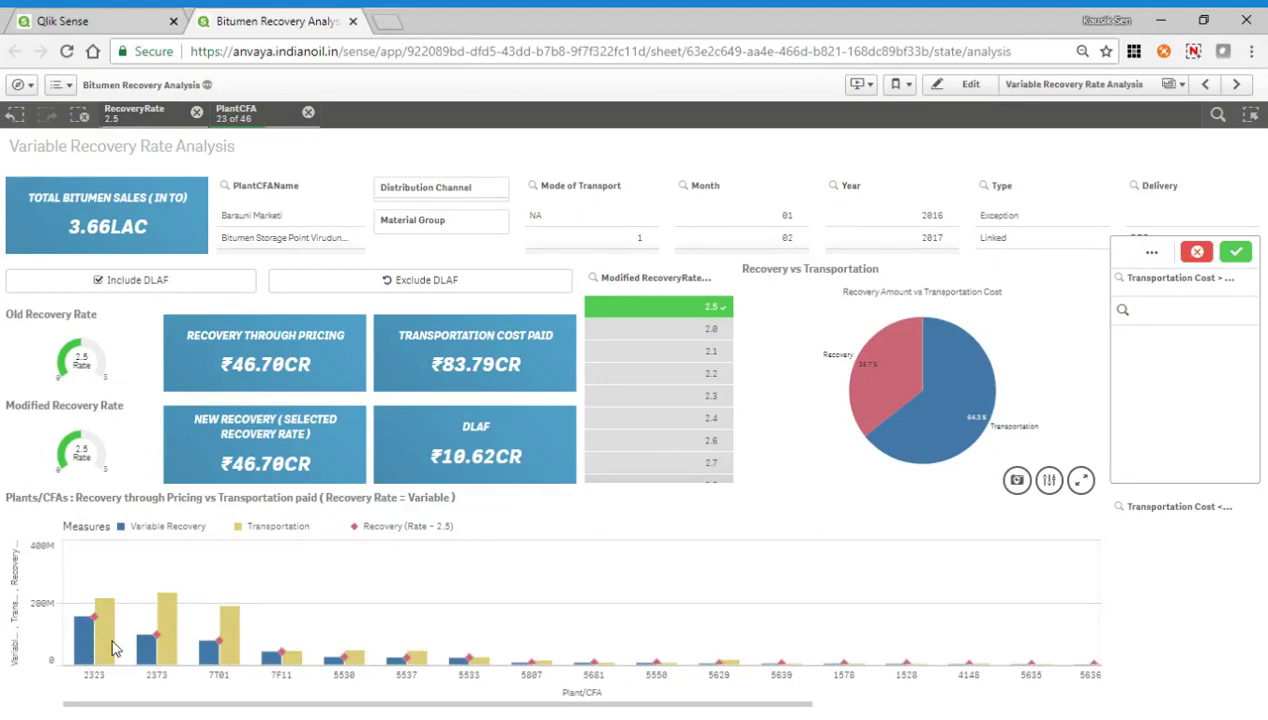
mouse_move(113, 648)
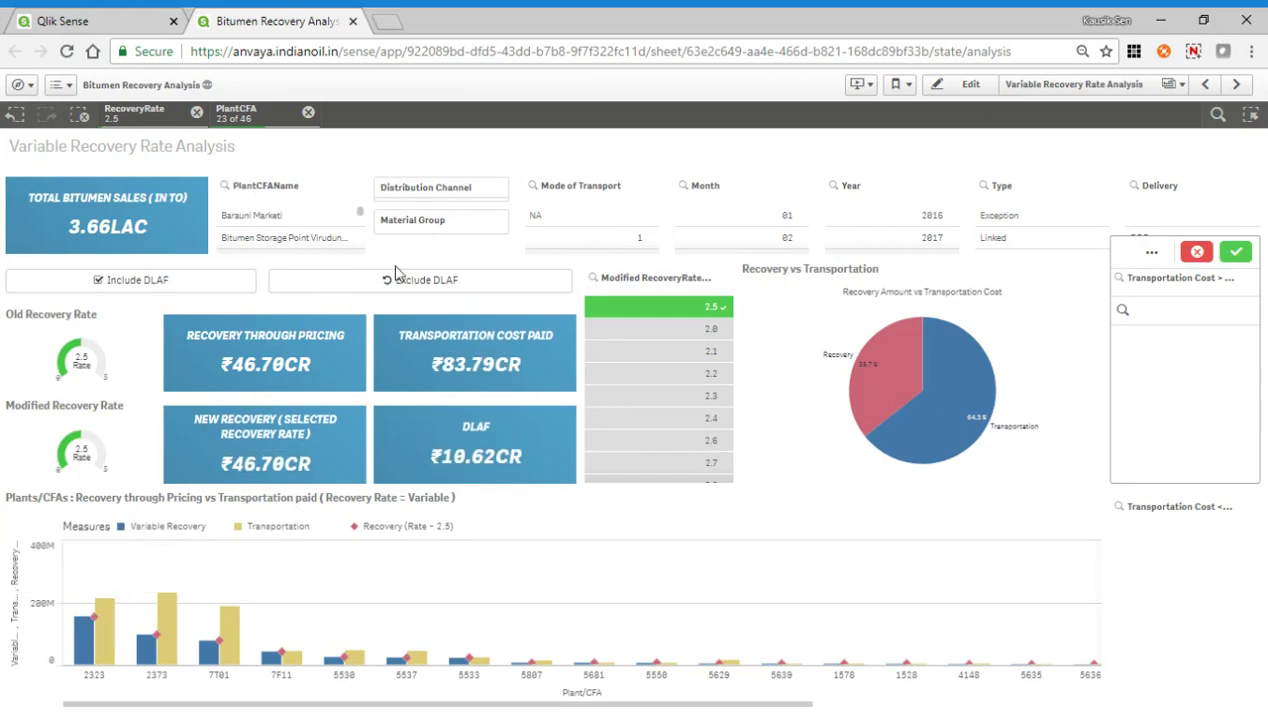
left_click(308, 112)
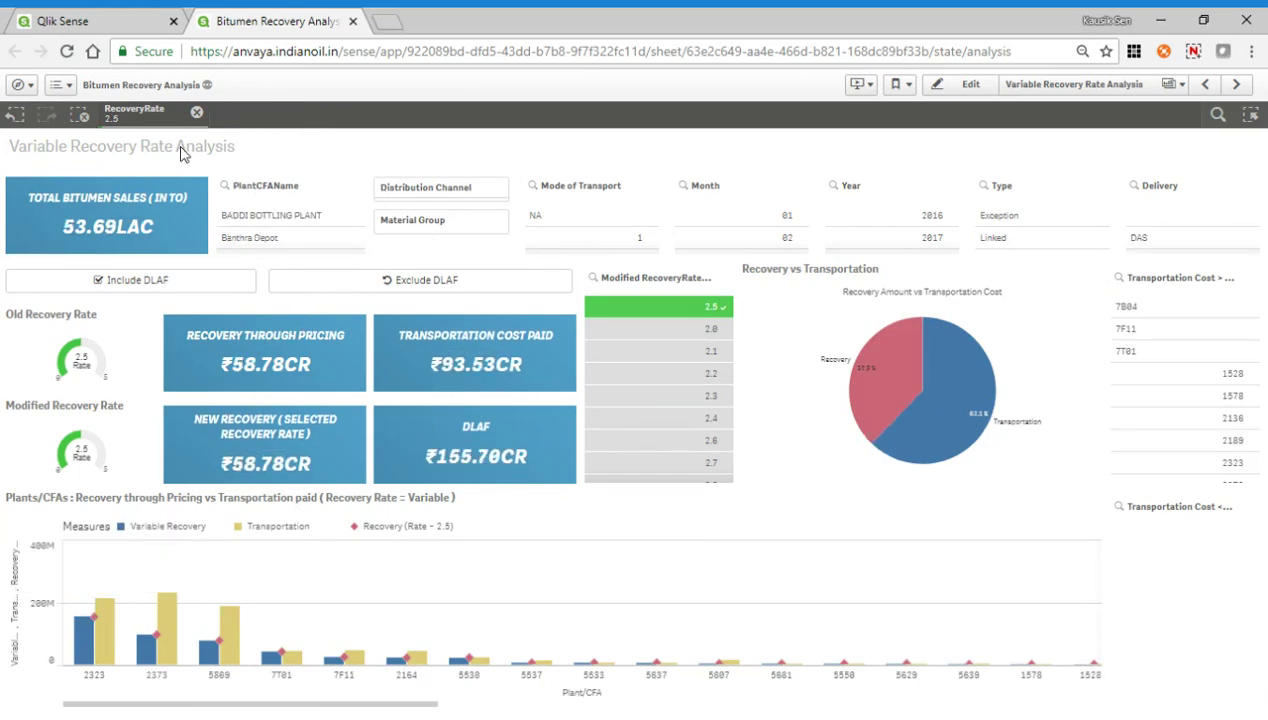
- Clear the remaining recovery rate selection and go to the Overall Report sheet's monthly chart
left_click(197, 113)
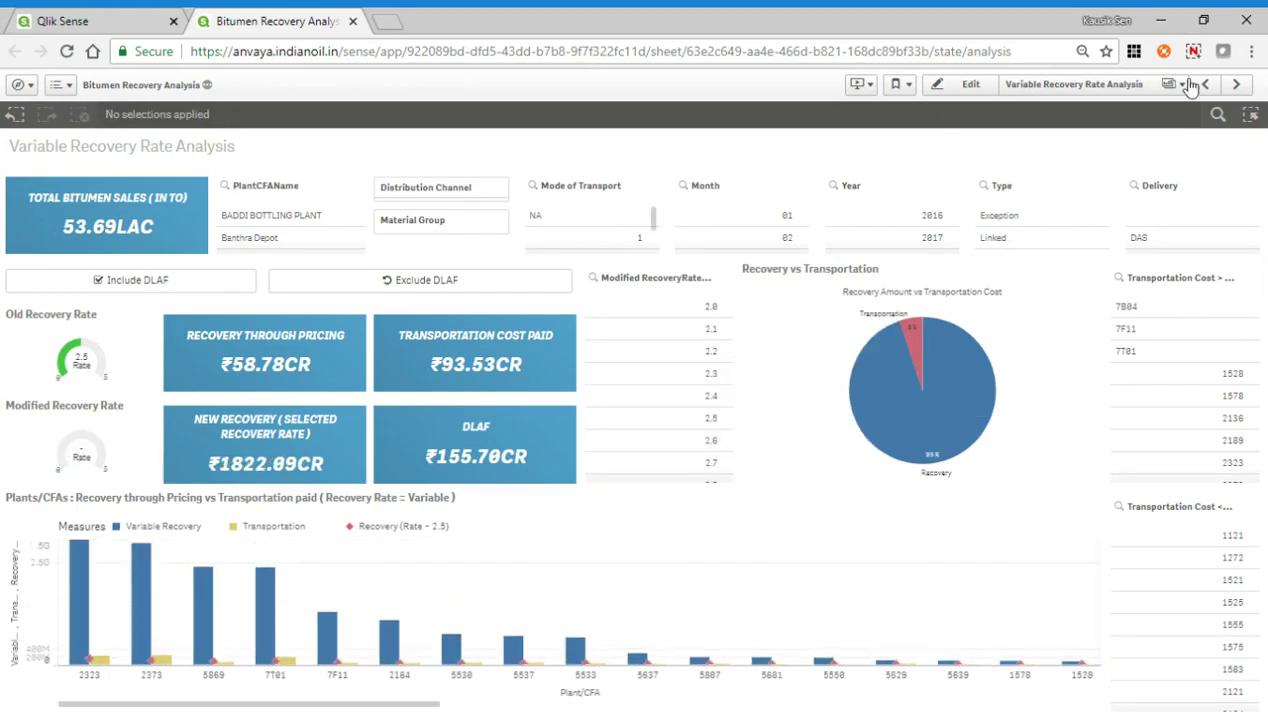
left_click(1238, 86)
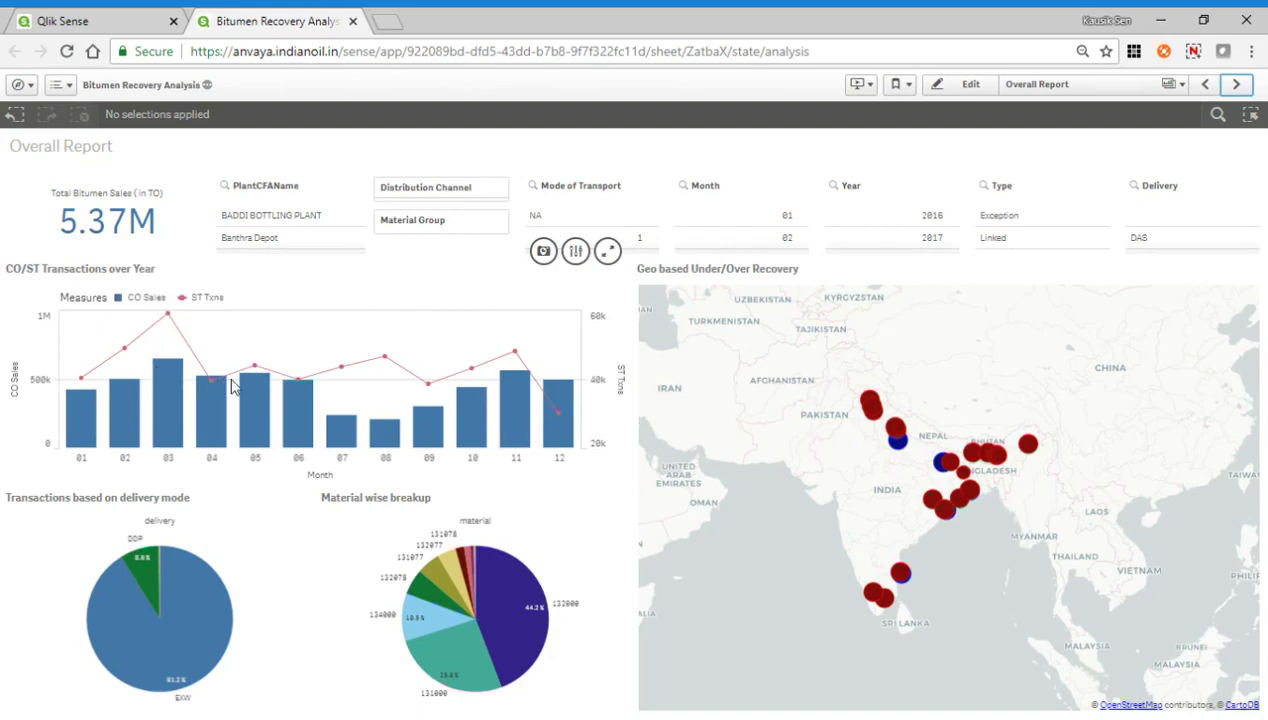
mouse_move(178, 393)
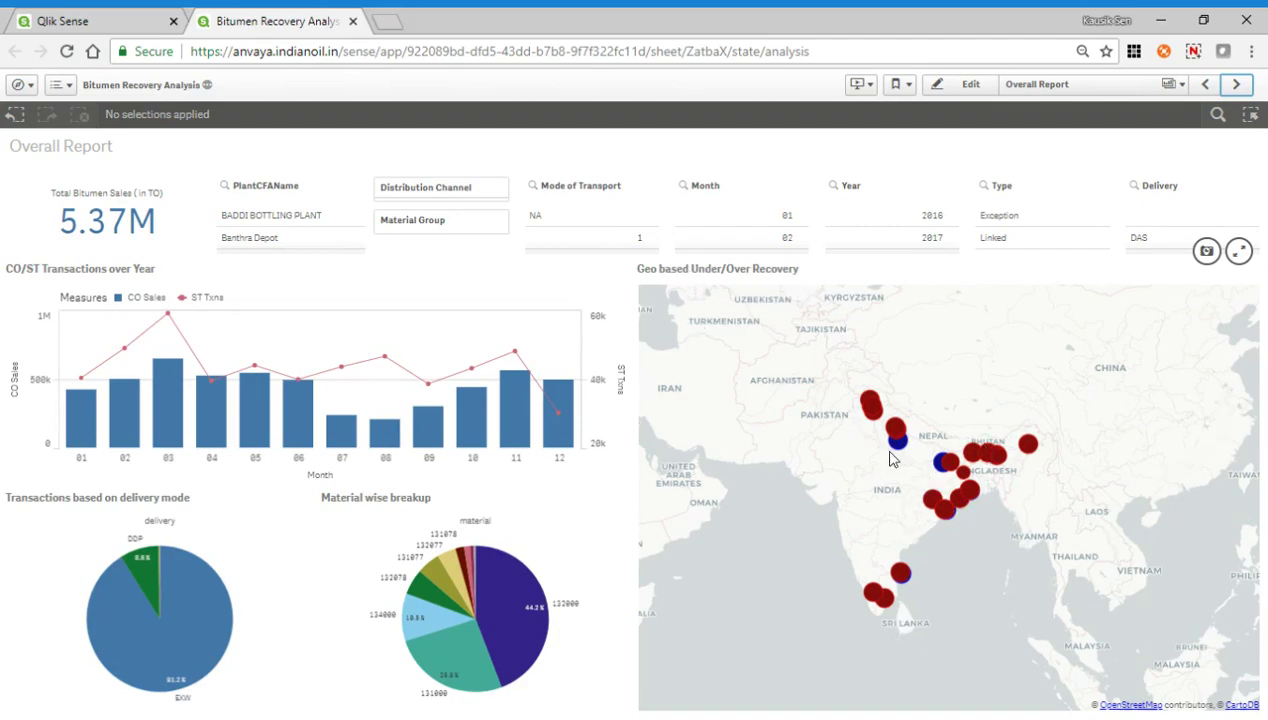
- Zoom and pan the recovery map to read site values such as 5629 at -11.41M and 5636 at -1.19M
scroll(893, 459, "up", 6)
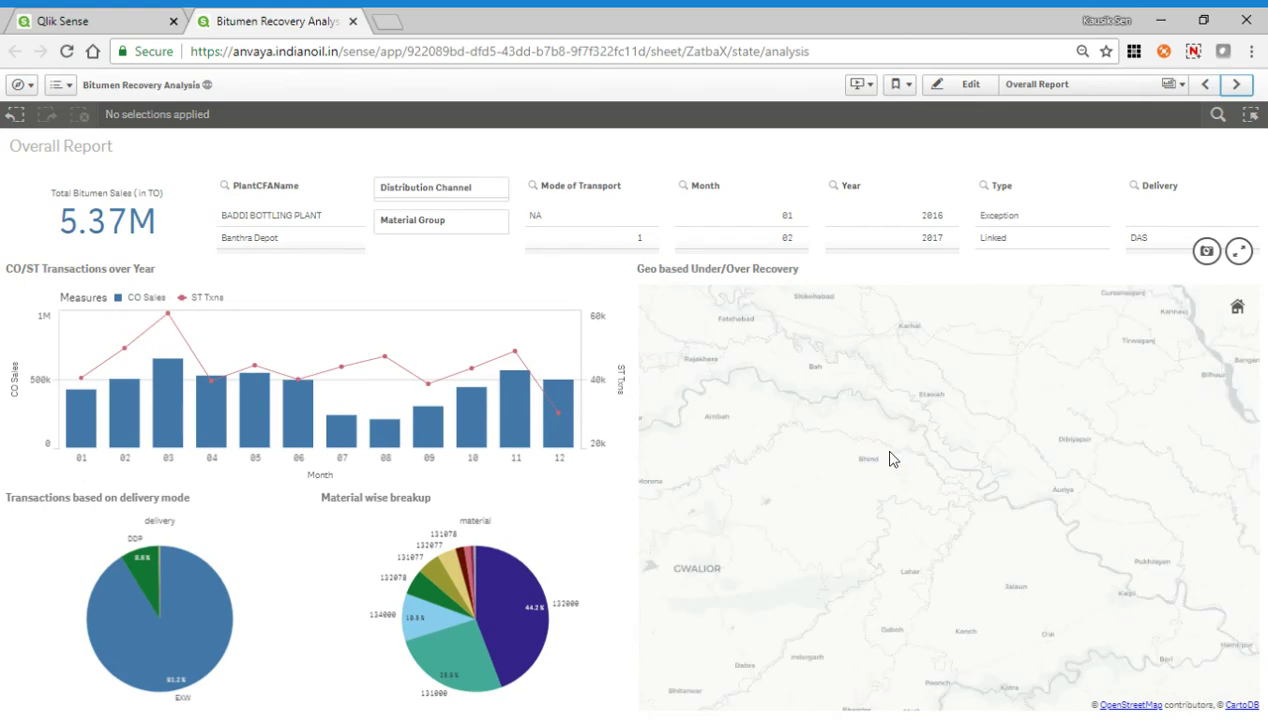
scroll(891, 458, "down", 2)
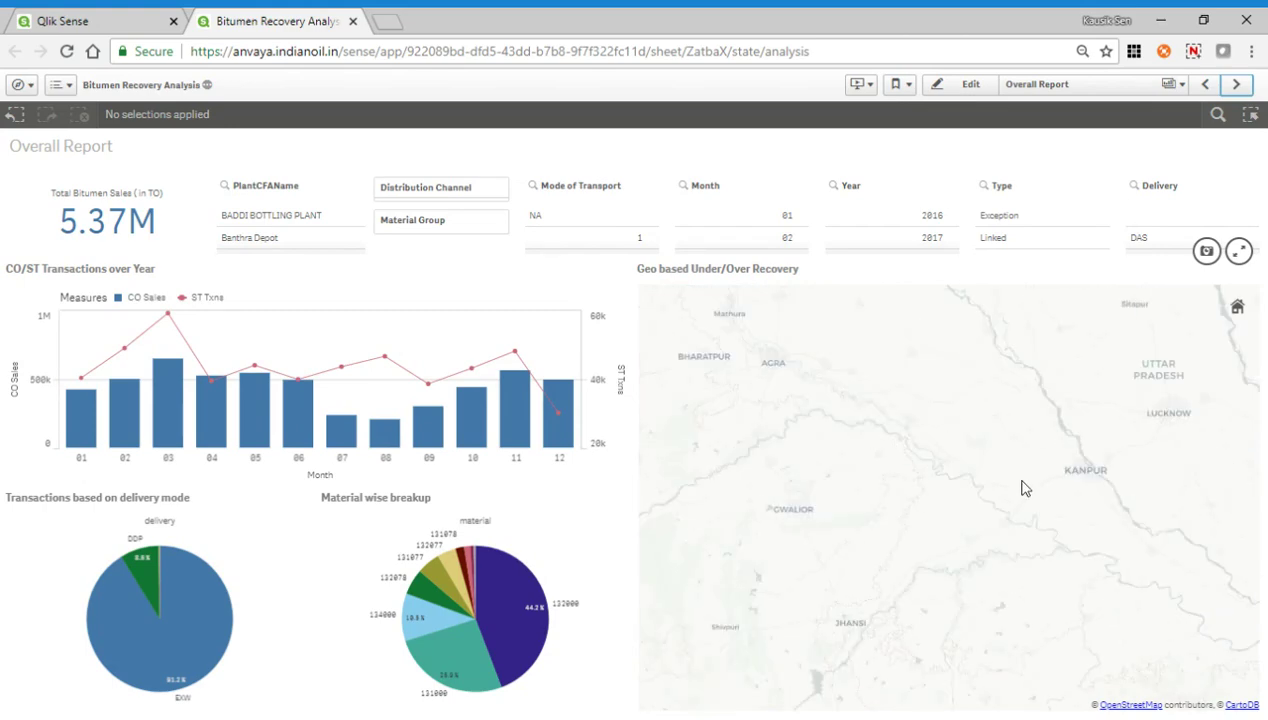
scroll(1024, 487, "down", 1)
left_click_drag(1005, 422, 929, 524)
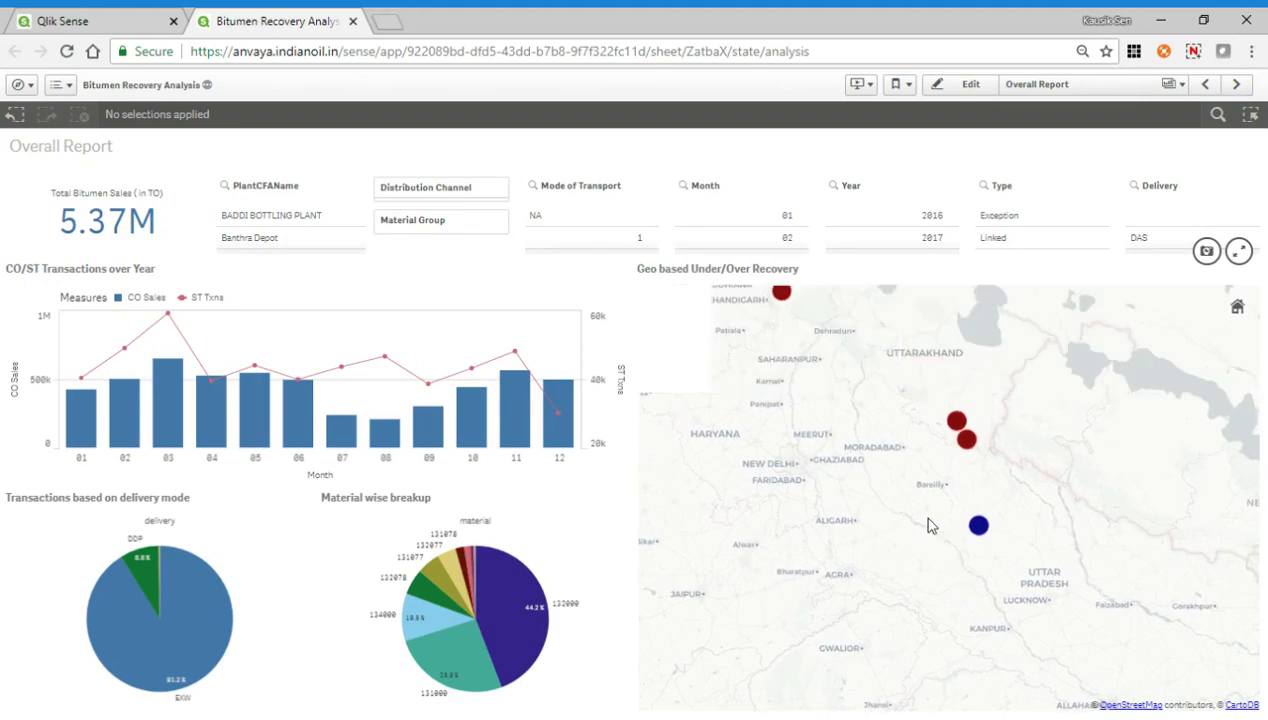
scroll(928, 525, "up", 1)
left_click_drag(951, 445, 945, 463)
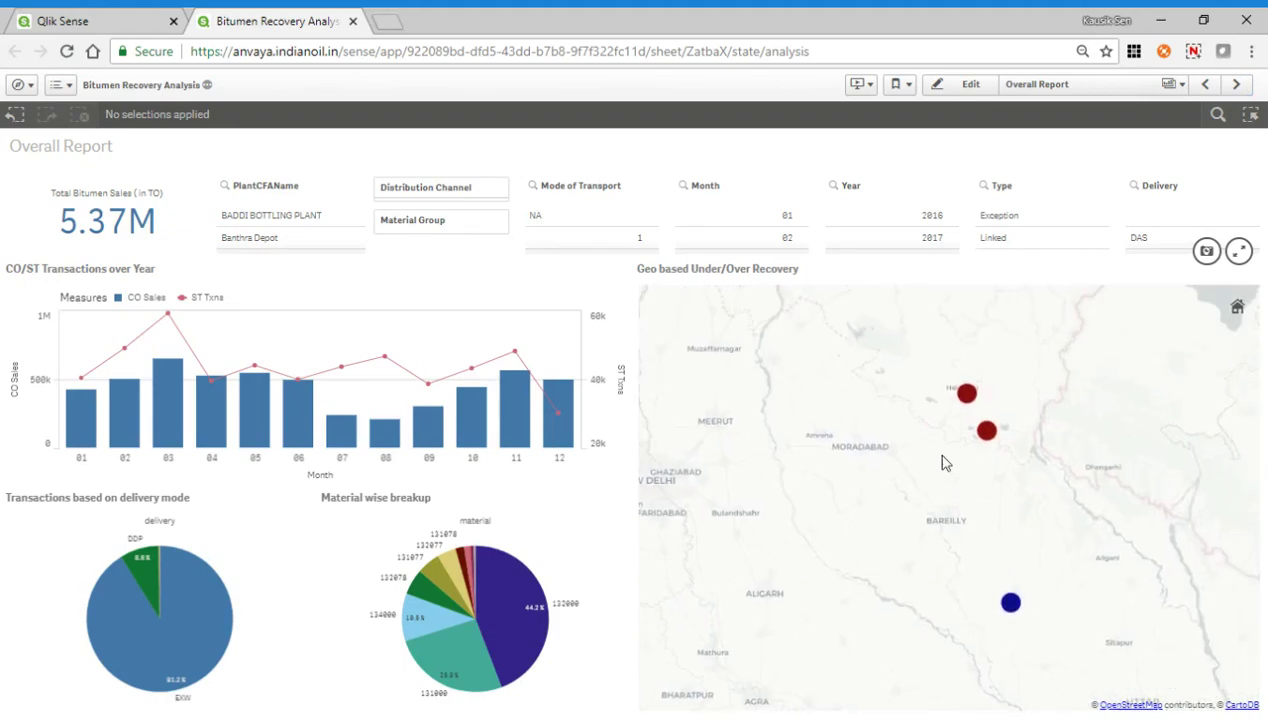
mouse_move(963, 395)
mouse_move(1008, 612)
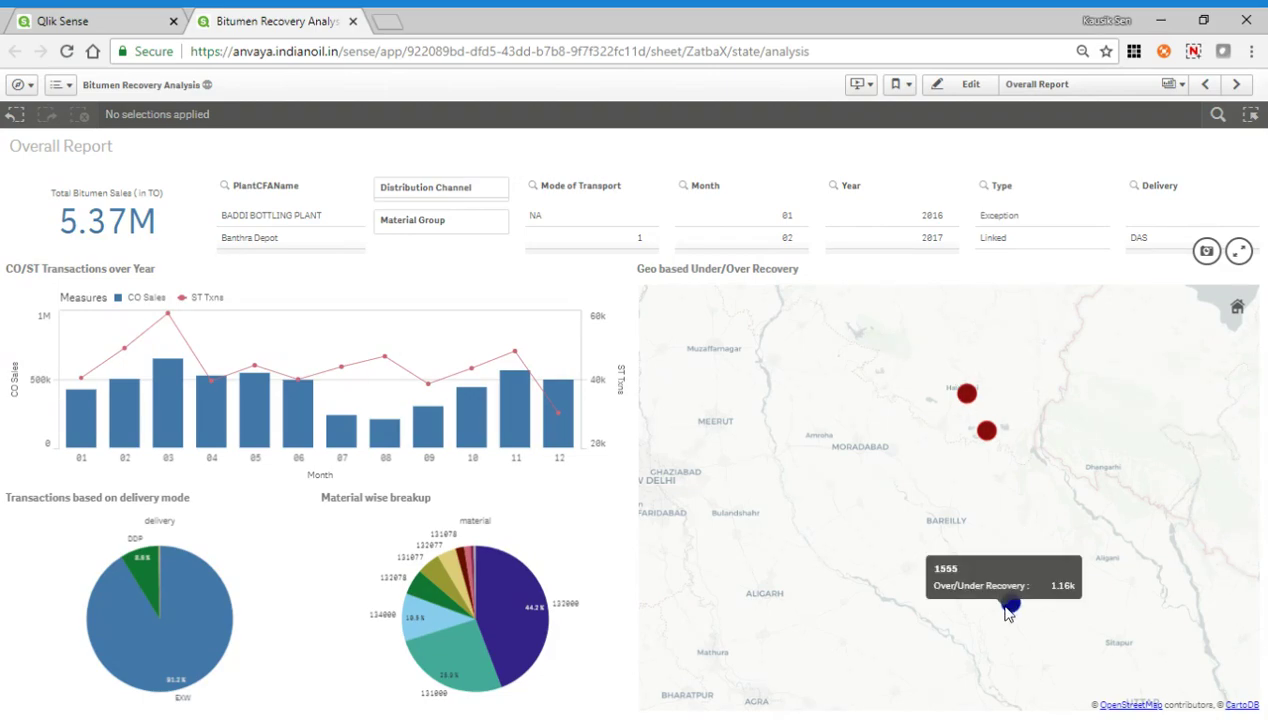
scroll(888, 478, "down", 2)
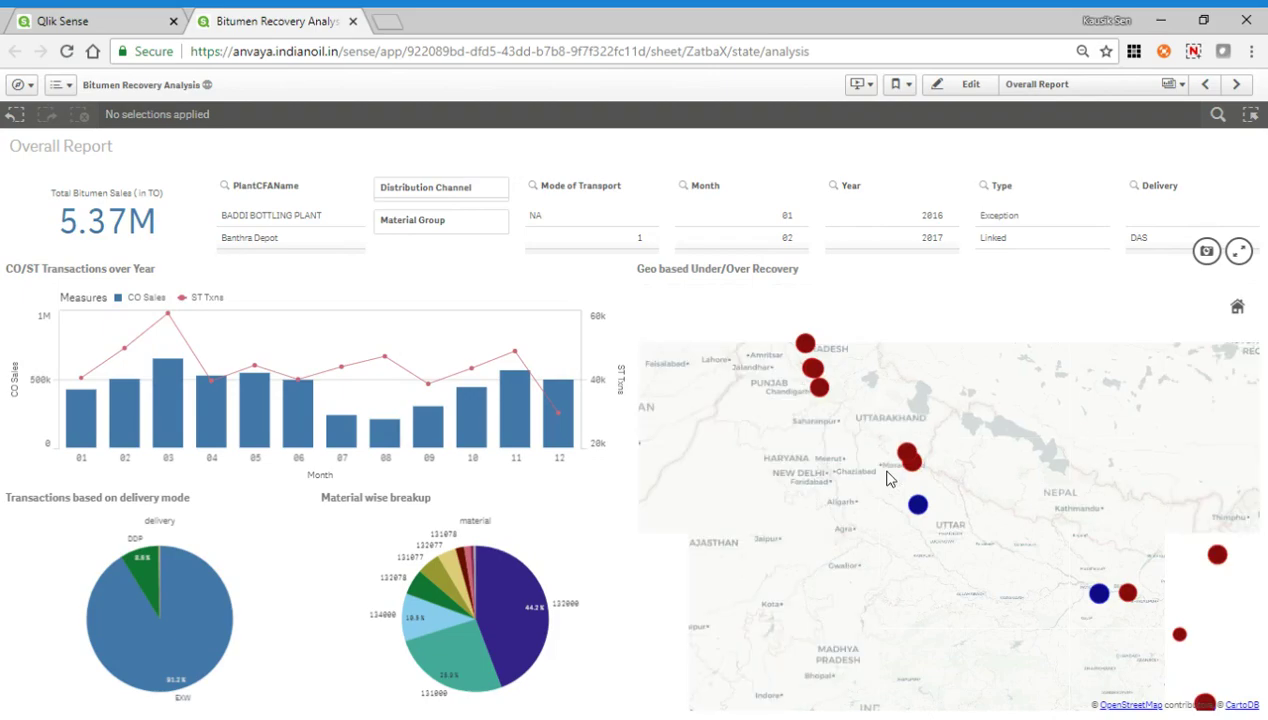
scroll(888, 478, "down", 3)
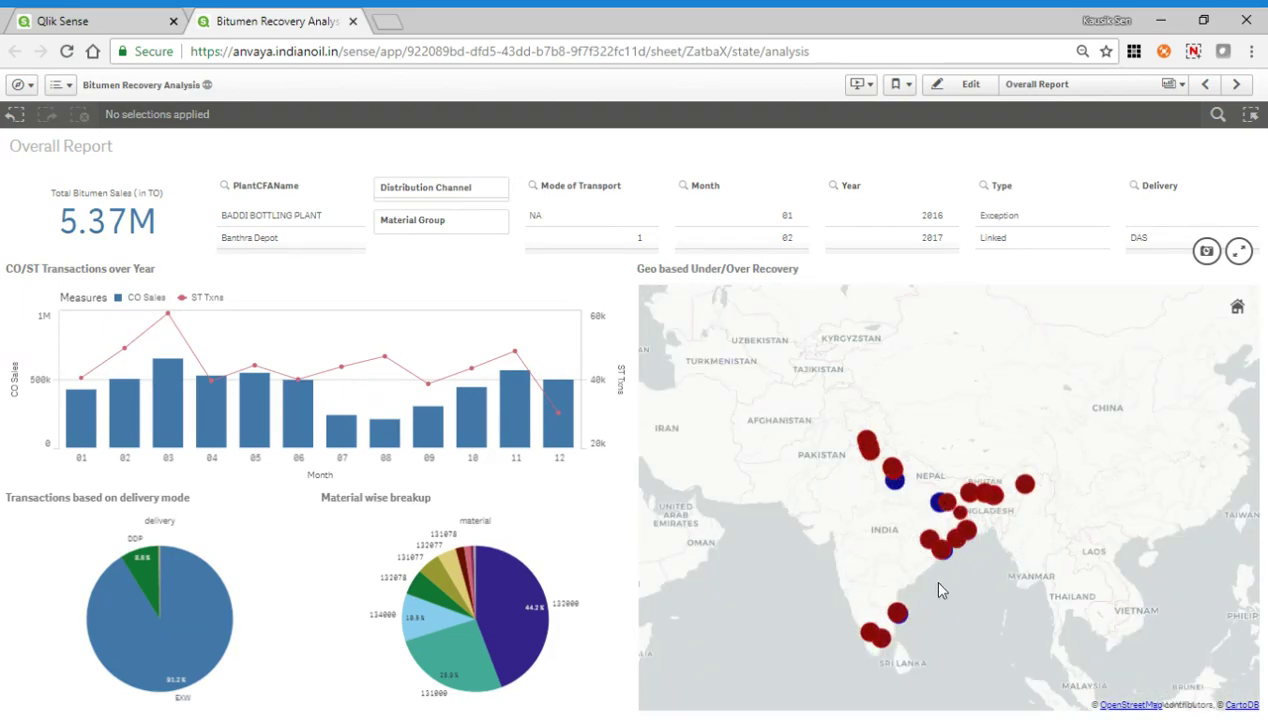
scroll(876, 600, "up", 2)
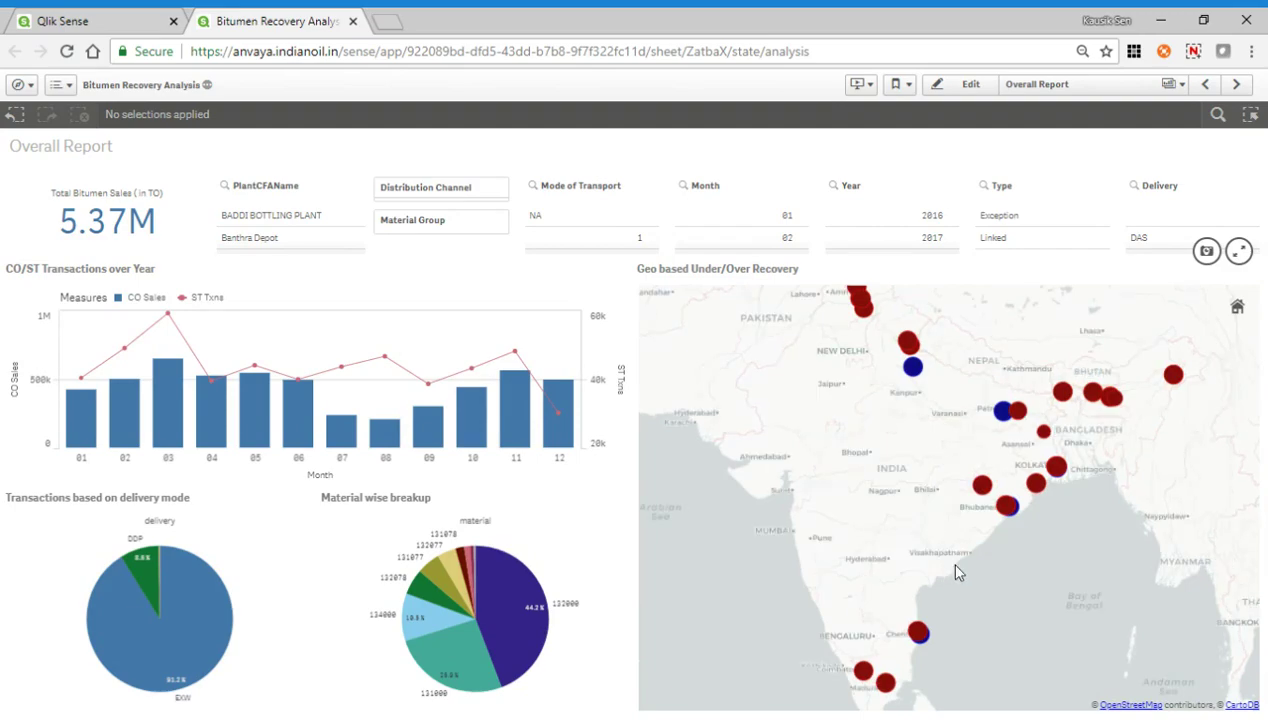
mouse_move(1007, 515)
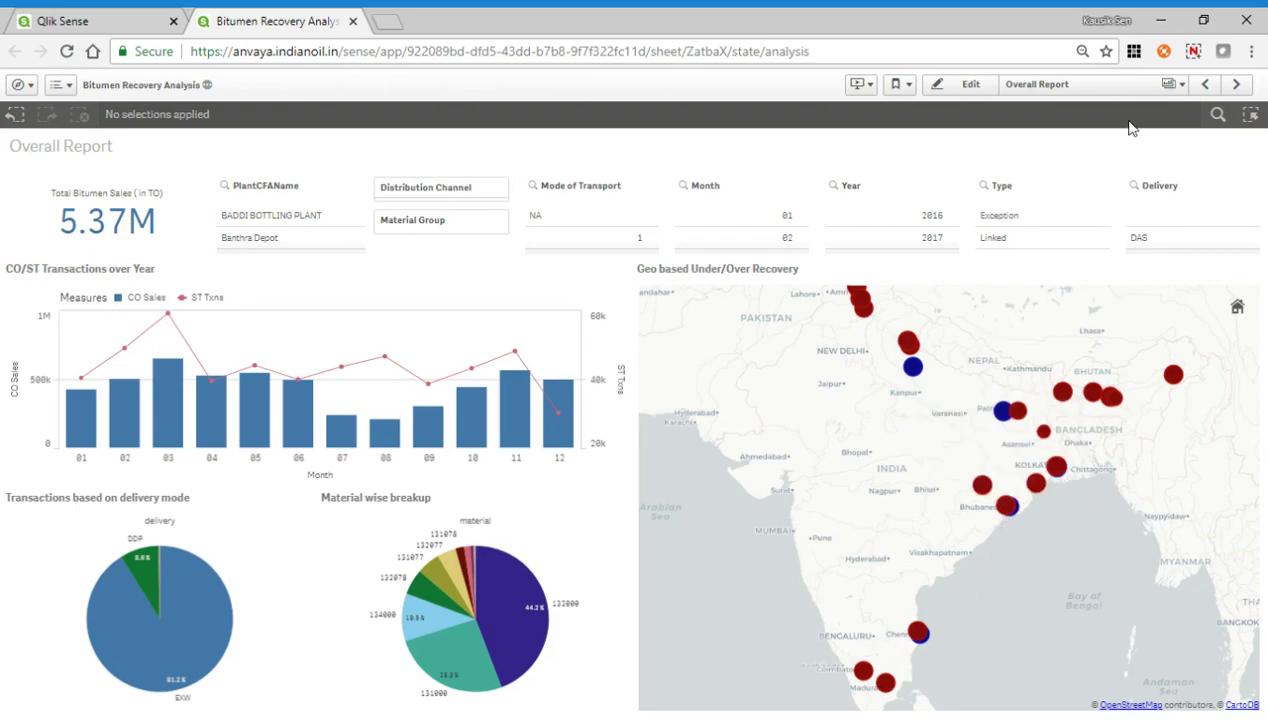
- Open the ST & CO Raw Data sheet from the sheets navigator
left_click(1111, 90)
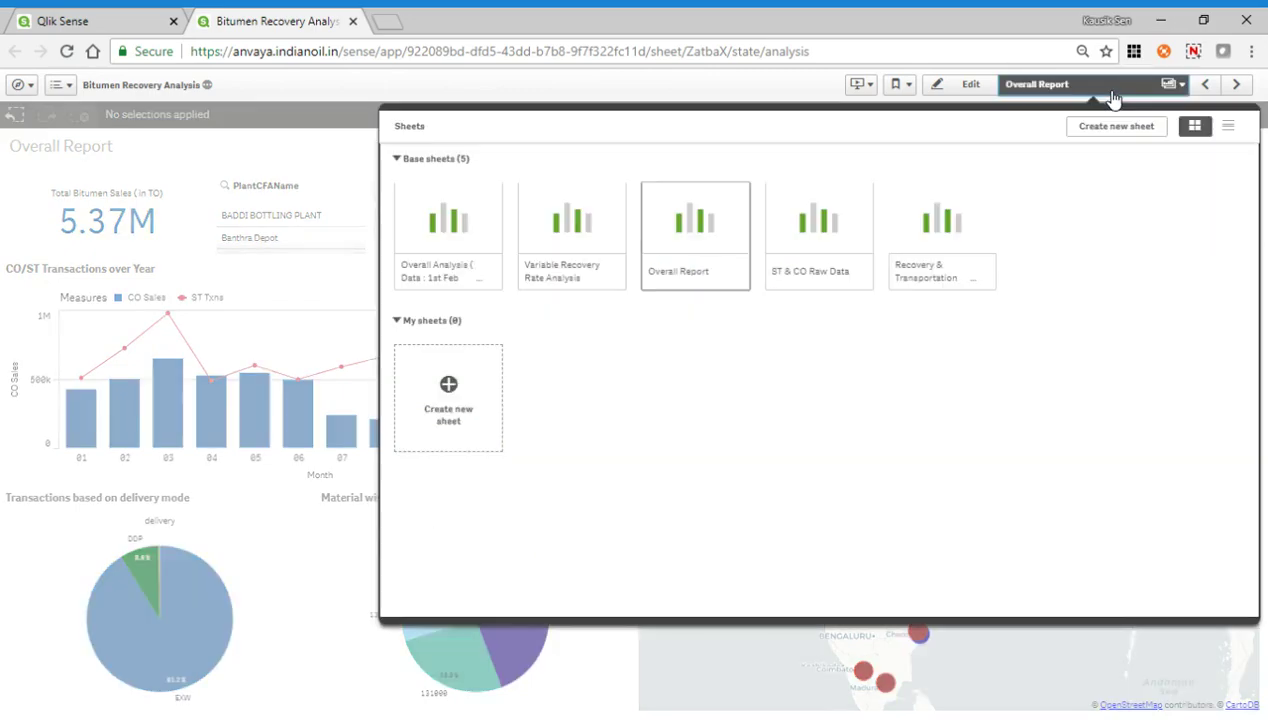
left_click(838, 220)
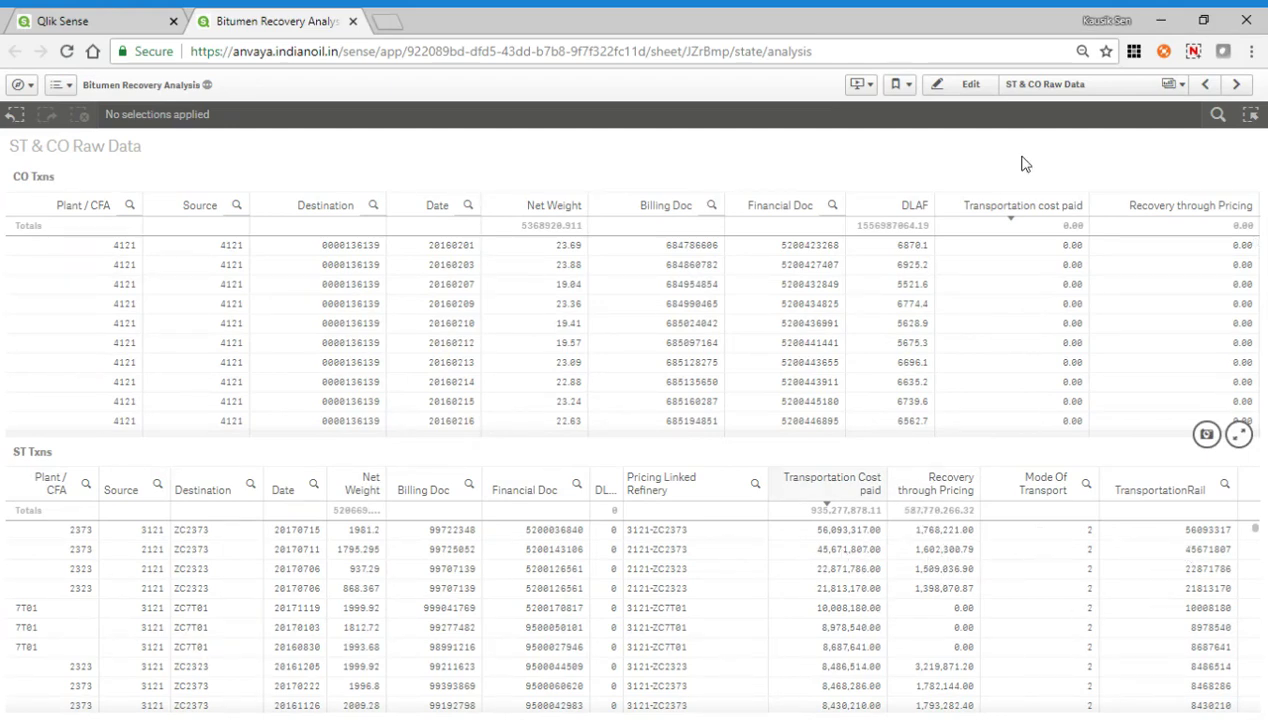
- Go to the Recovery & Transportation Raw Data sheet and filter it to the ST distribution channel
left_click(1237, 85)
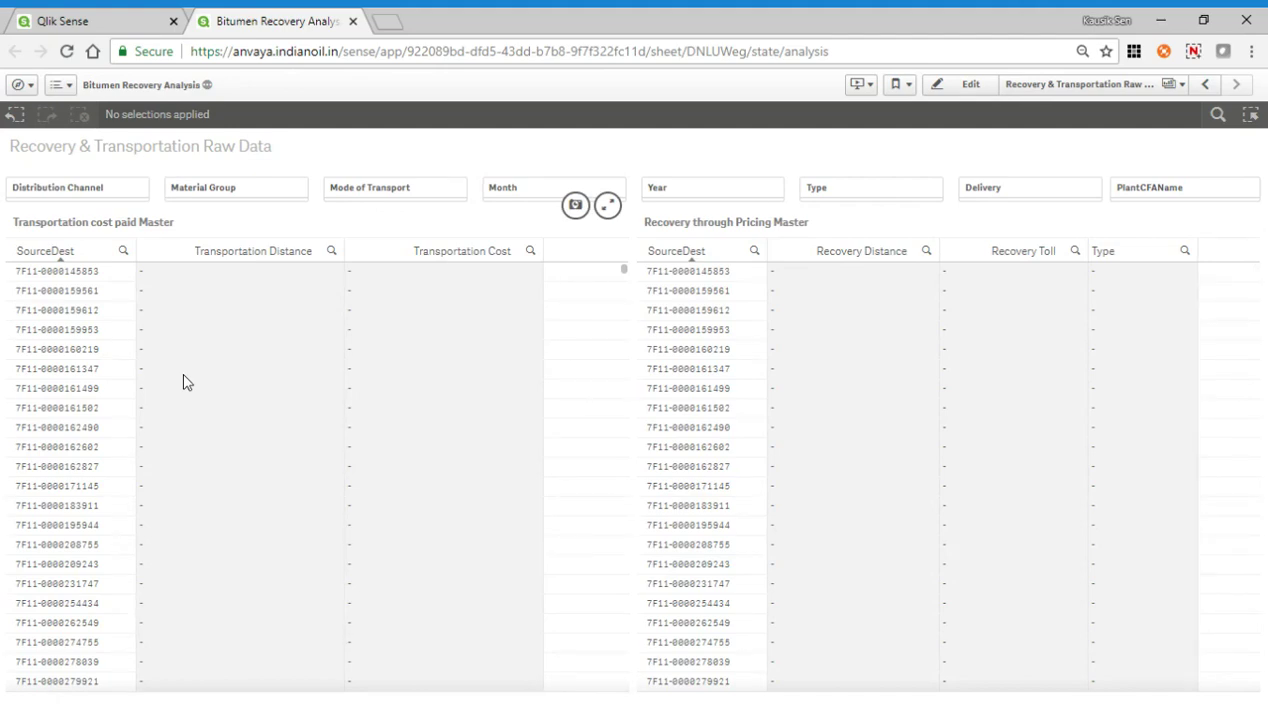
left_click(124, 187)
left_click(238, 181)
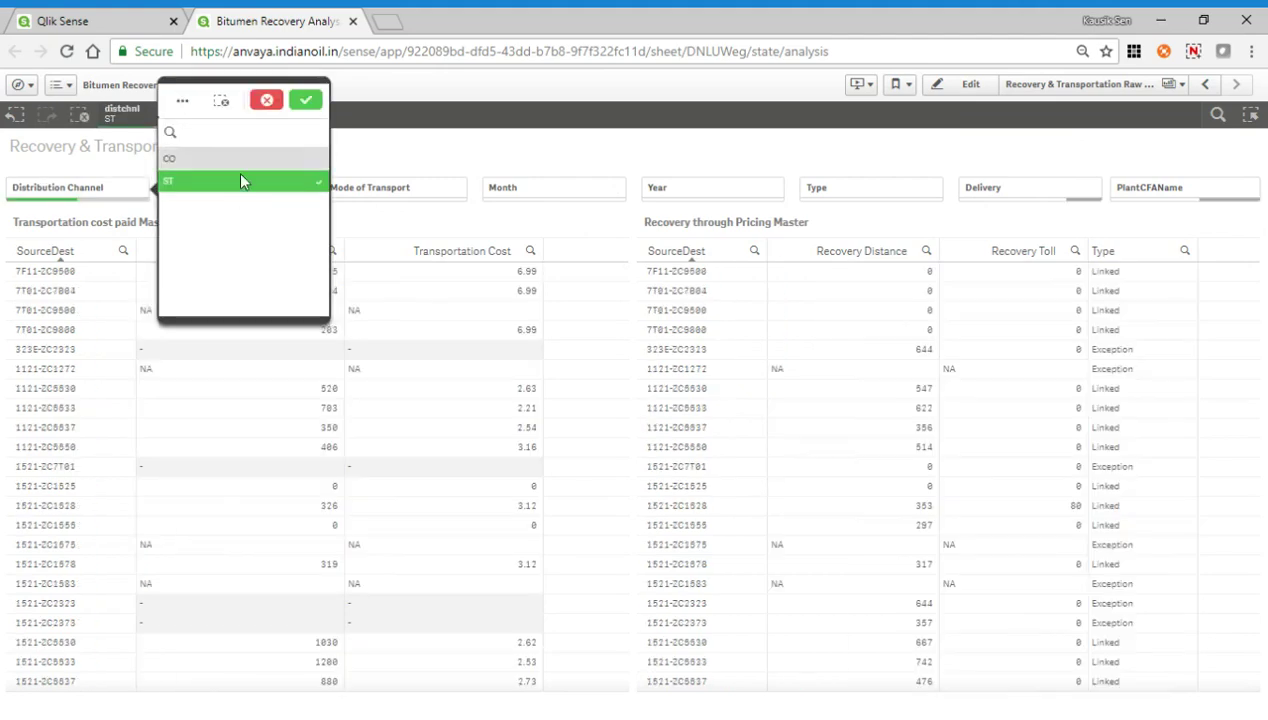
left_click(307, 100)
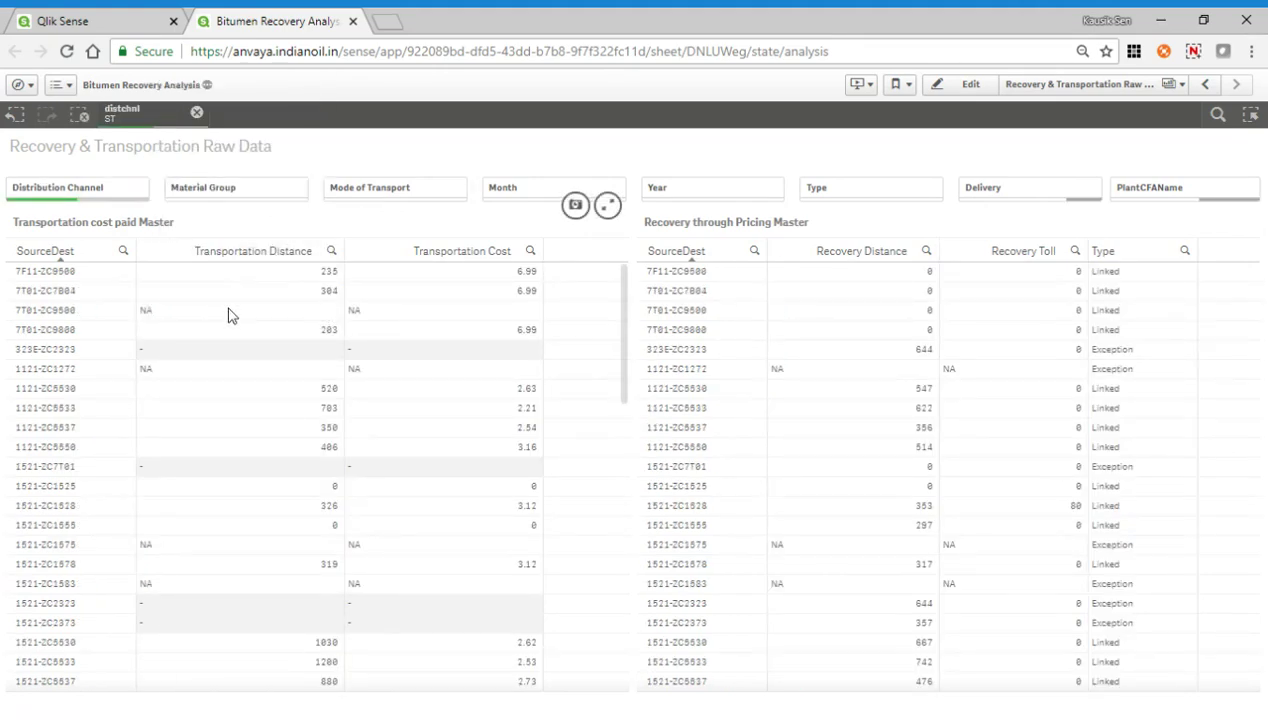
- Scroll through the ST-filtered raw data tables and select Transportation Cost 3.17
scroll(64, 458, "down", 1)
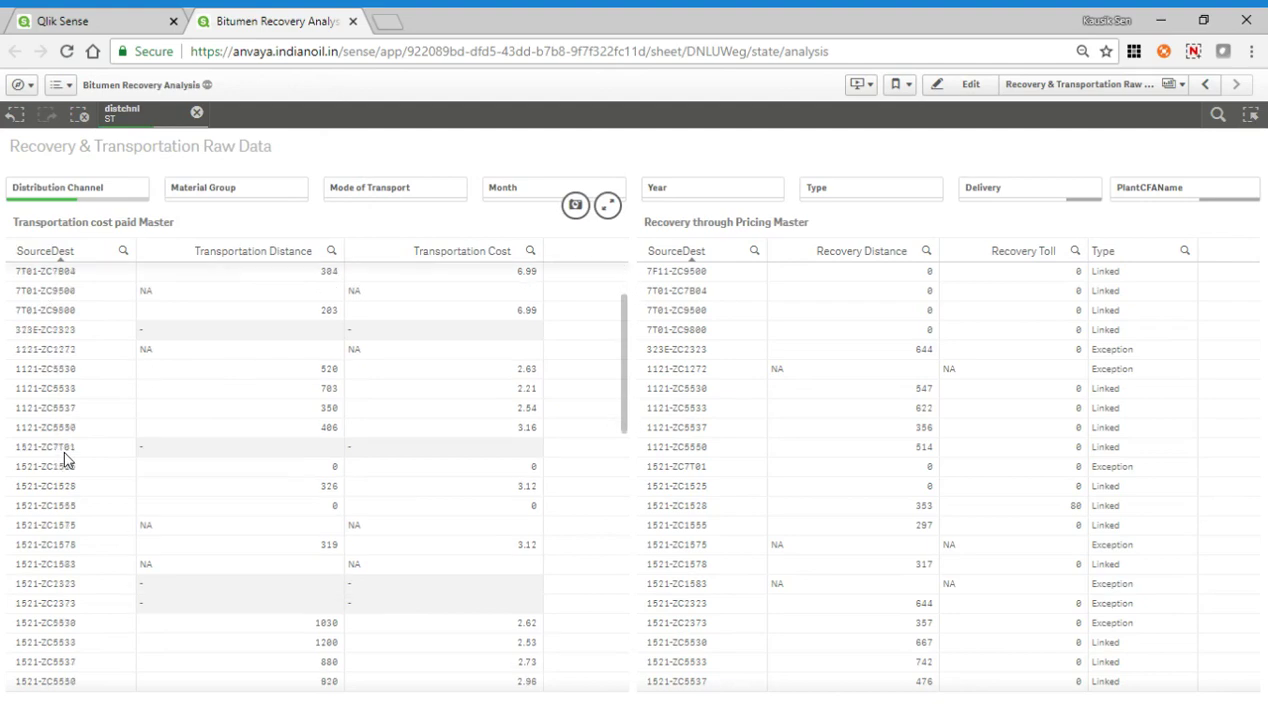
scroll(64, 458, "down", 3)
scroll(460, 420, "down", 3)
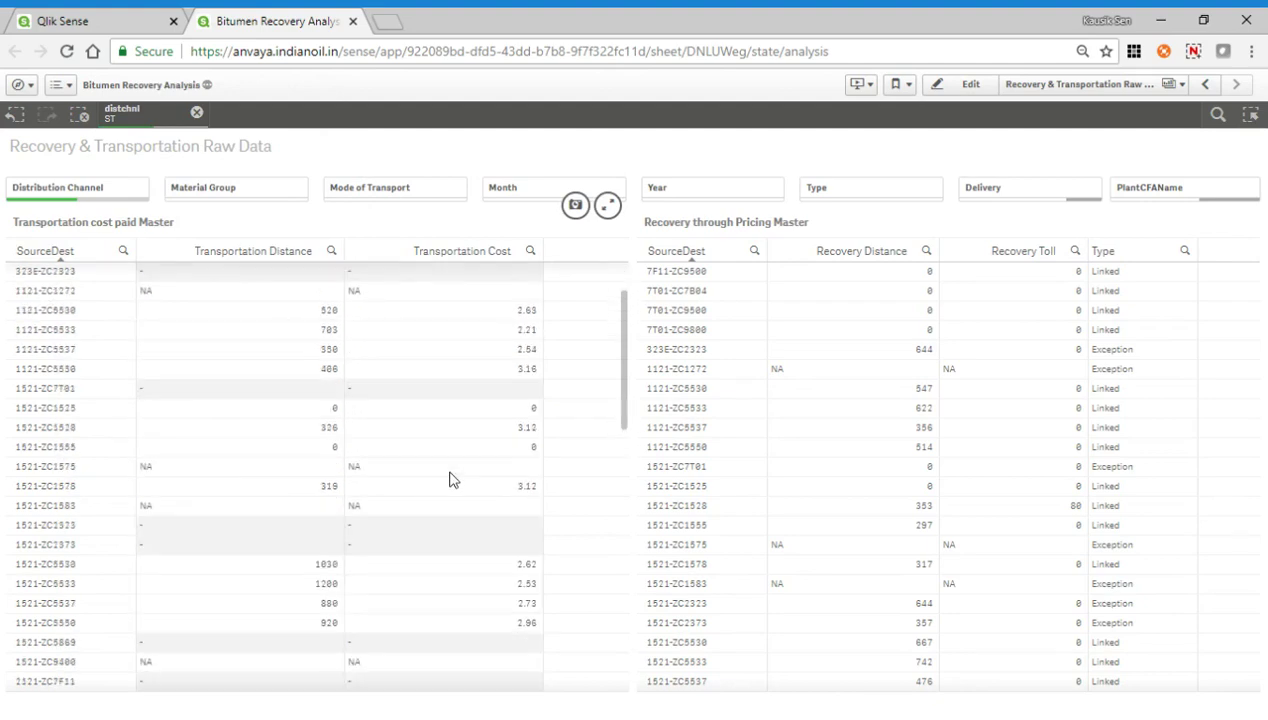
scroll(449, 479, "up", 2)
scroll(968, 509, "down", 3)
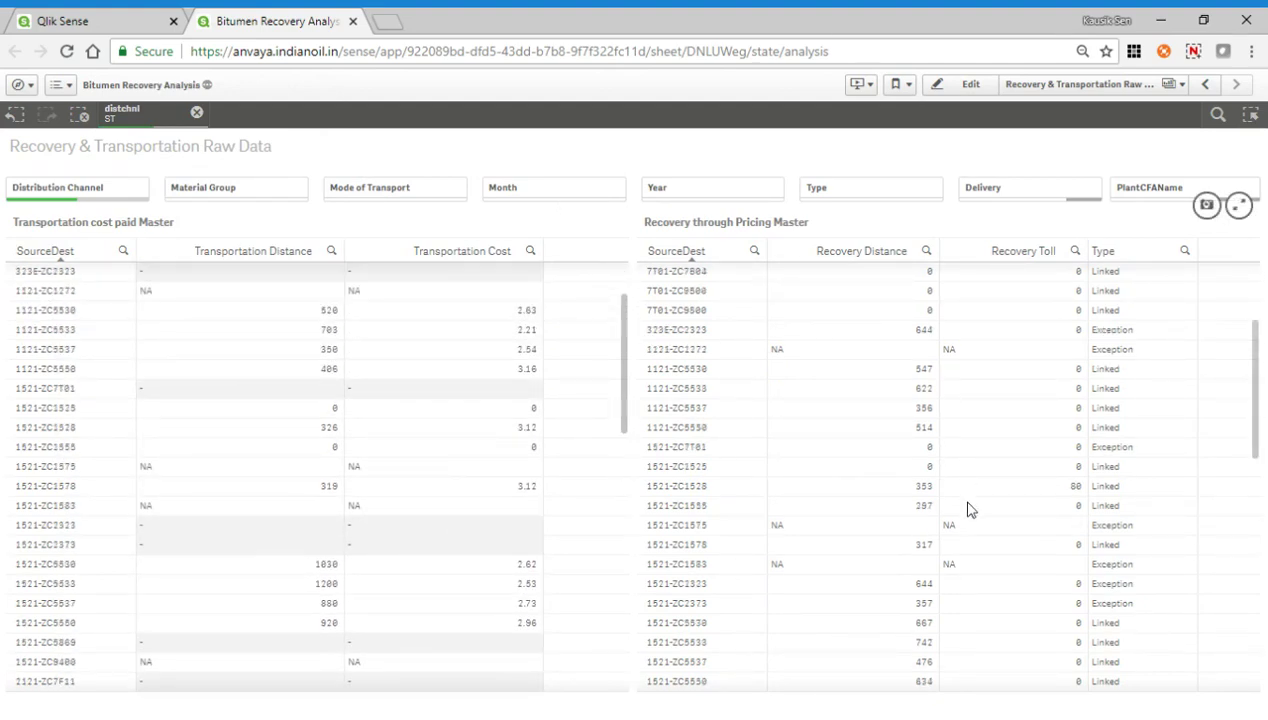
scroll(968, 509, "up", 1)
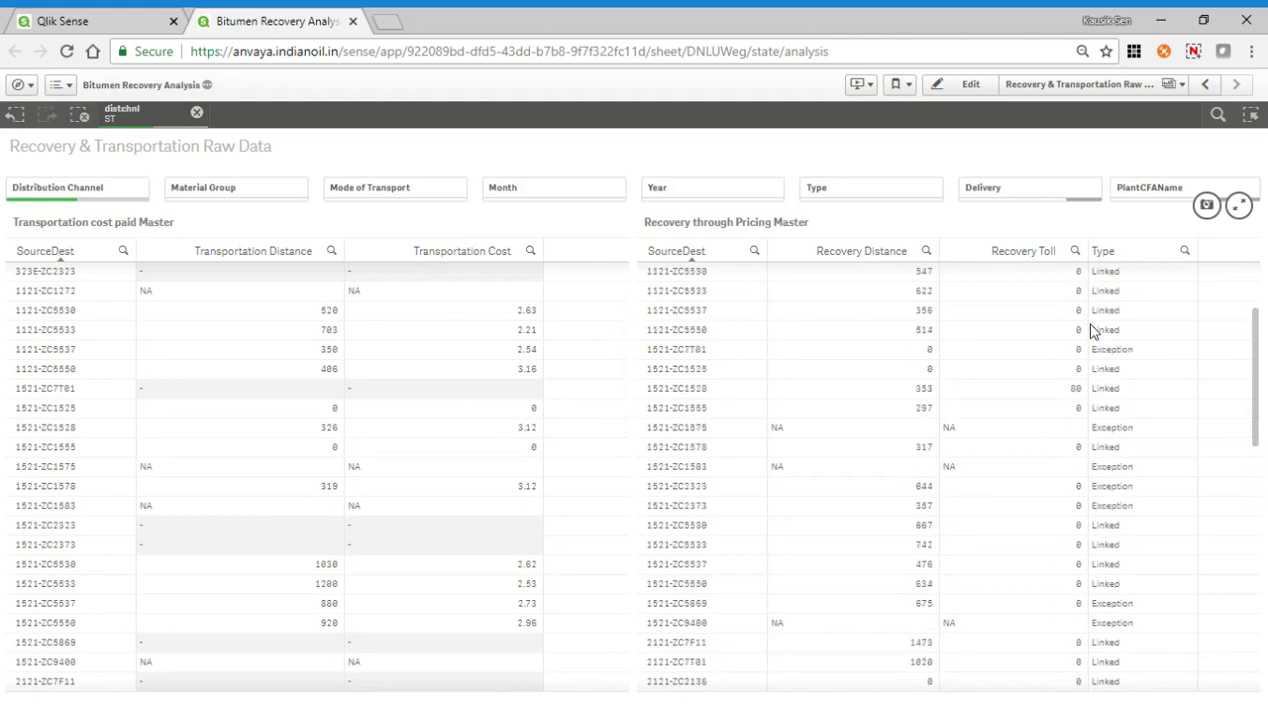
scroll(1110, 347, "down", 1)
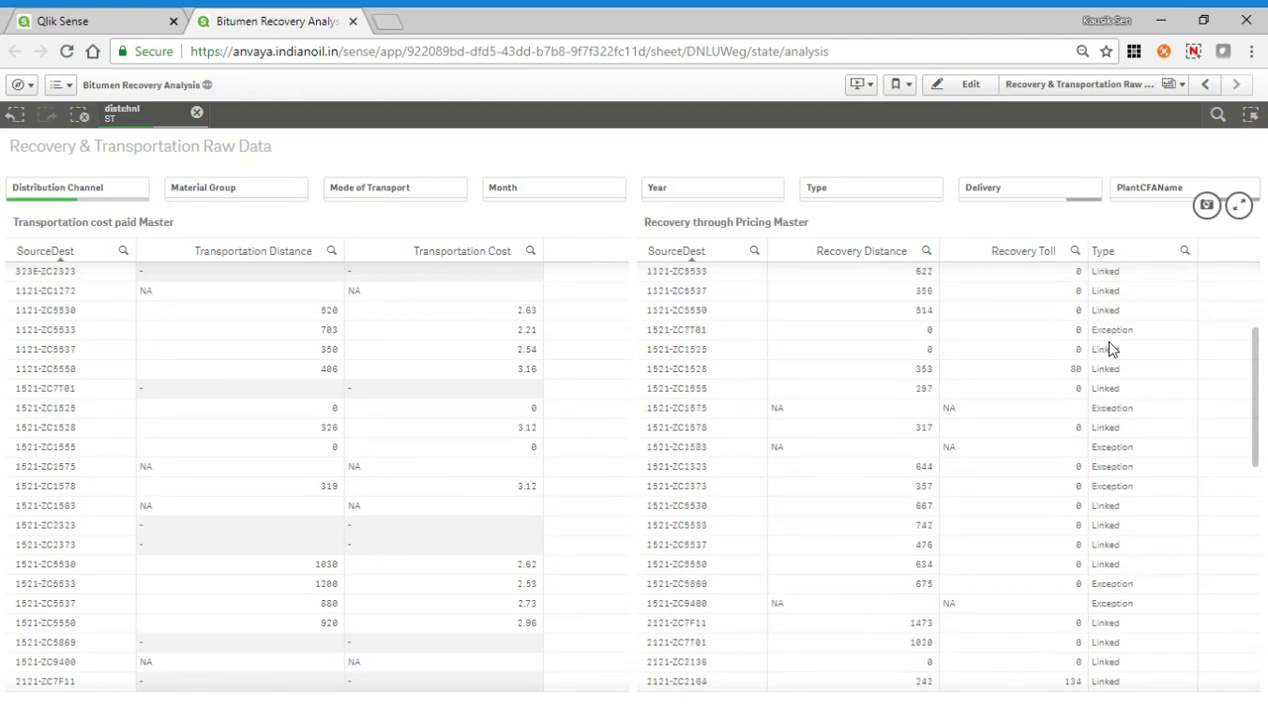
scroll(1110, 347, "down", 2)
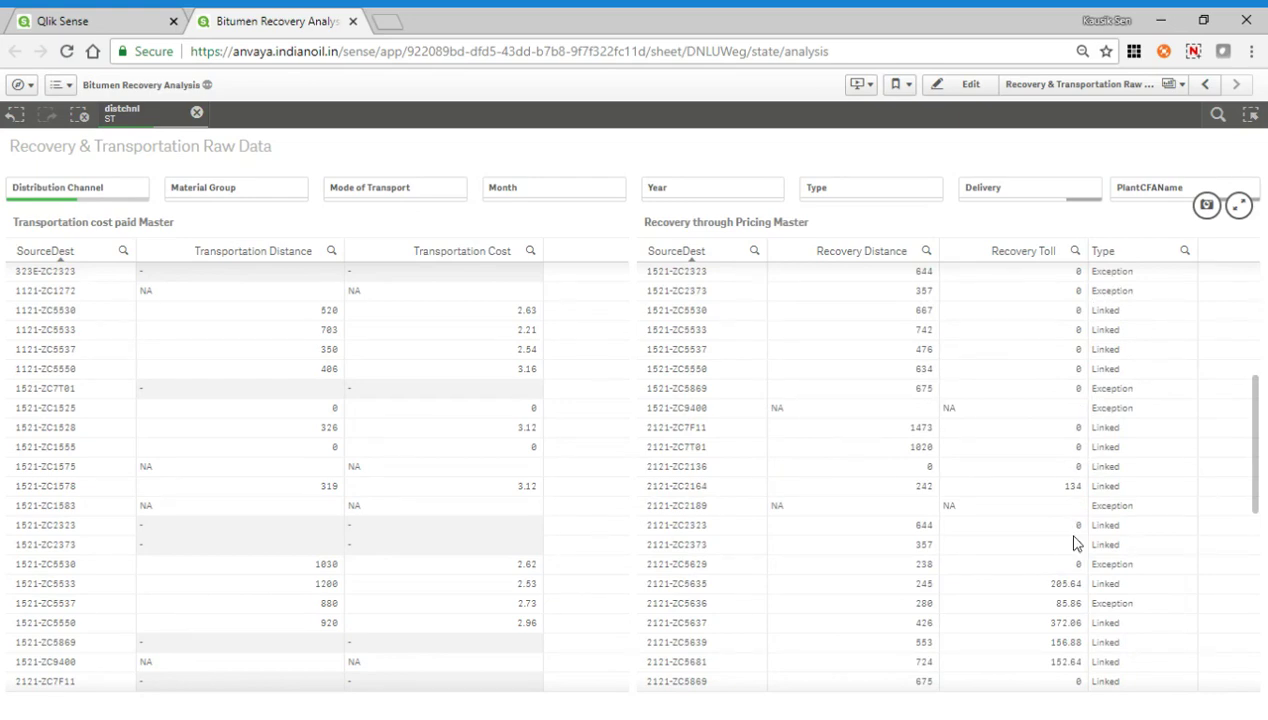
scroll(1075, 543, "down", 2)
scroll(1075, 543, "up", 2)
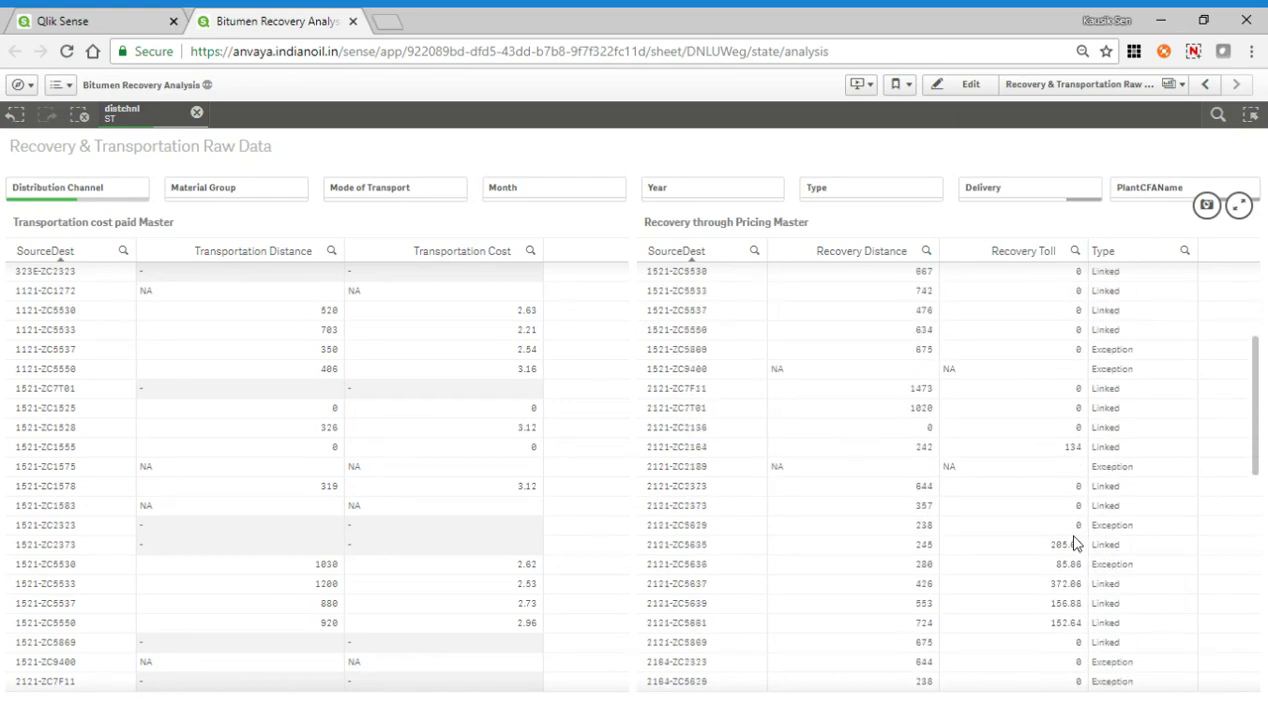
scroll(498, 467, "down", 10)
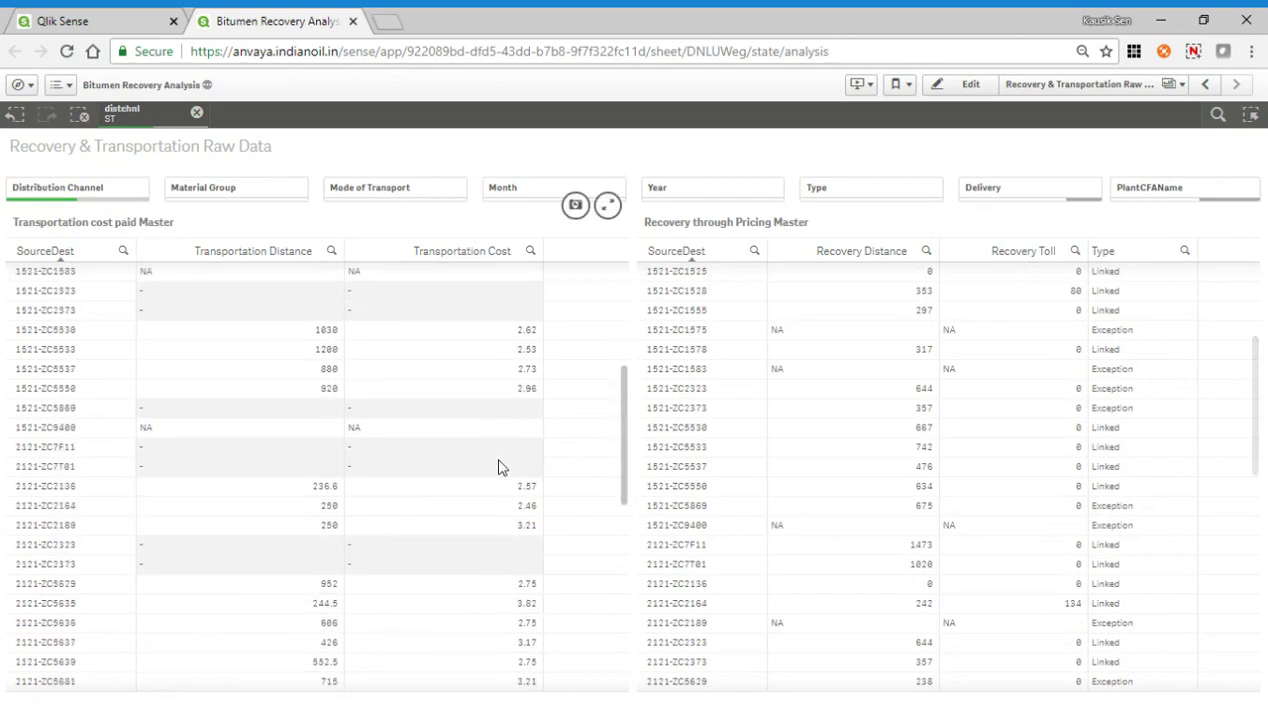
left_click(498, 462)
scroll(498, 462, "down", 7)
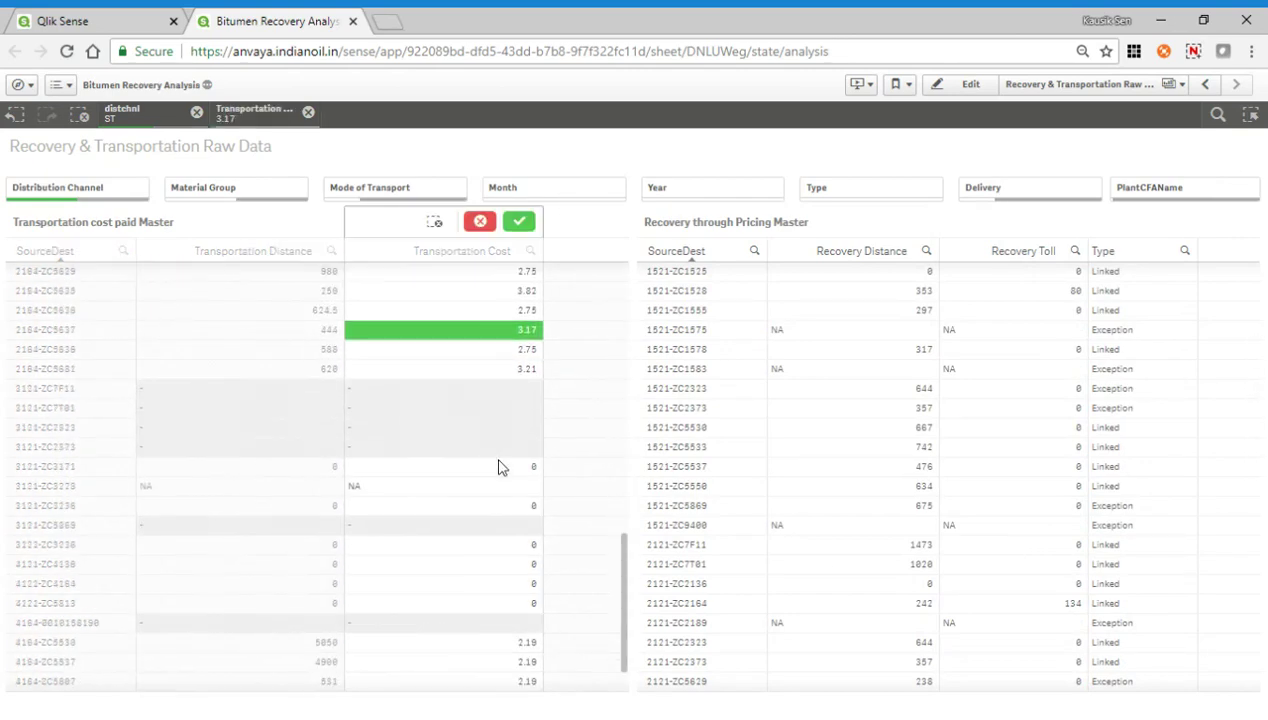